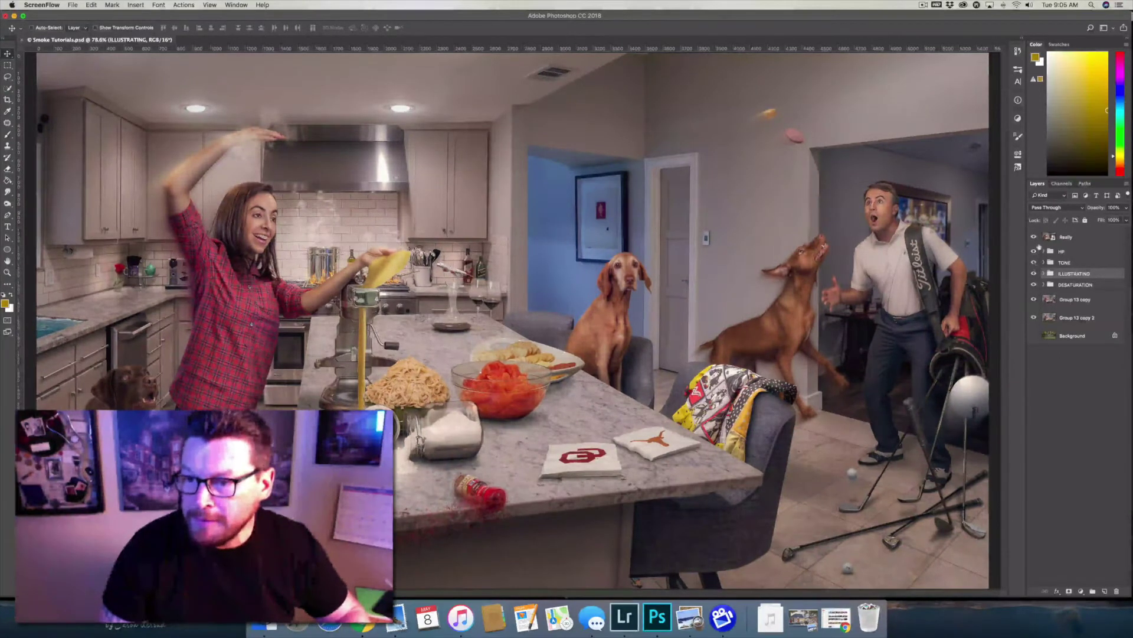
Hide the Really and Group 13 copy layers.
click(1064, 238)
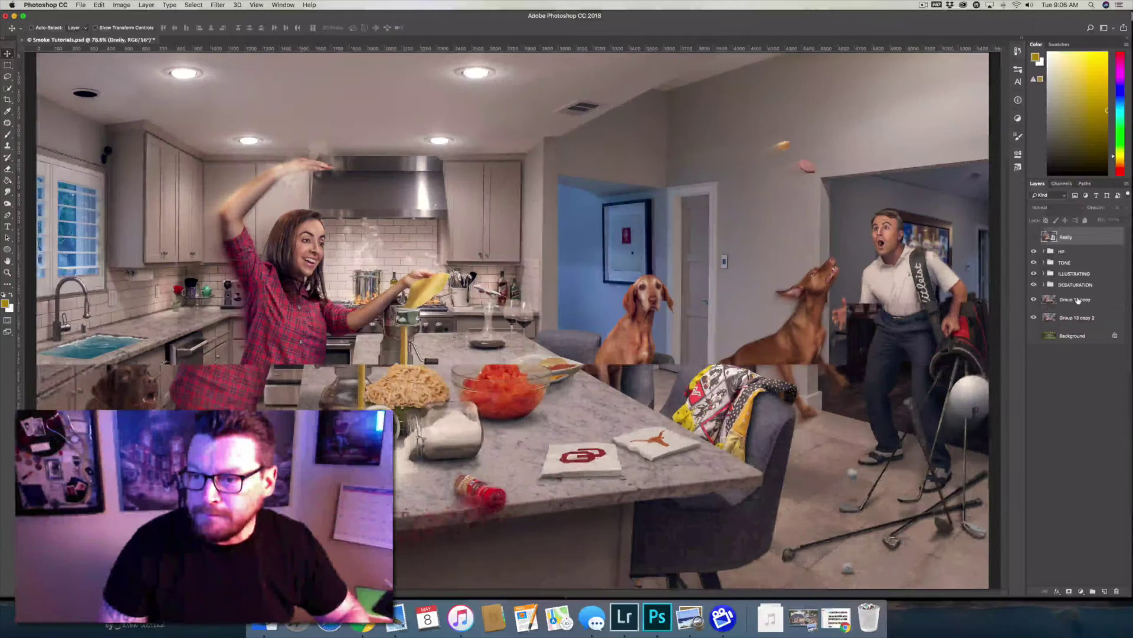
click(1082, 301)
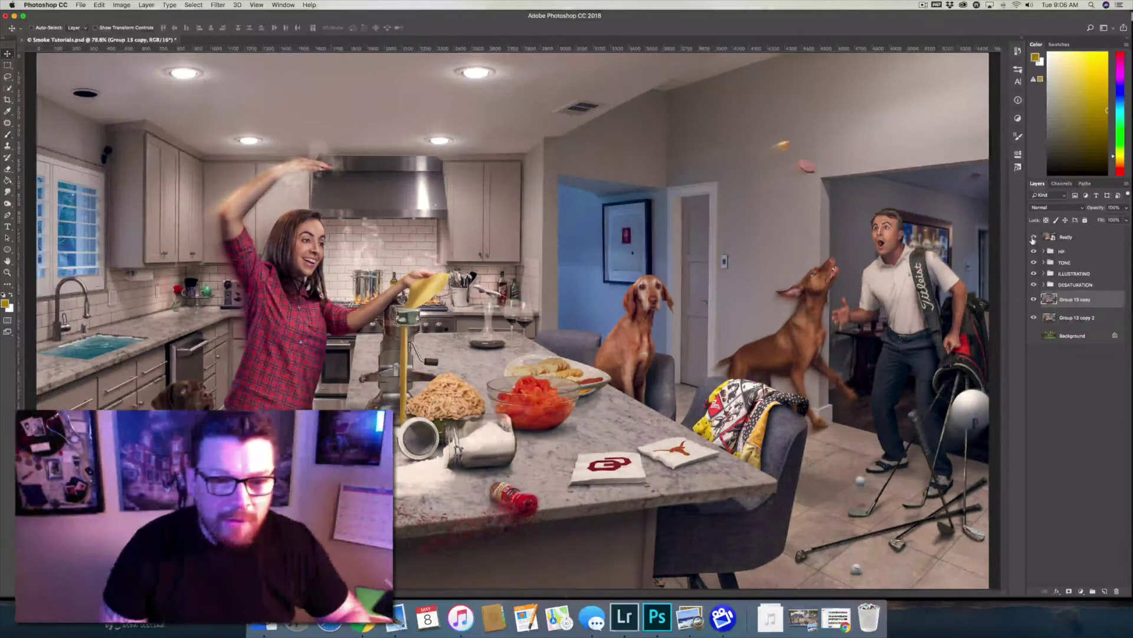
click(1033, 238)
click(1033, 238)
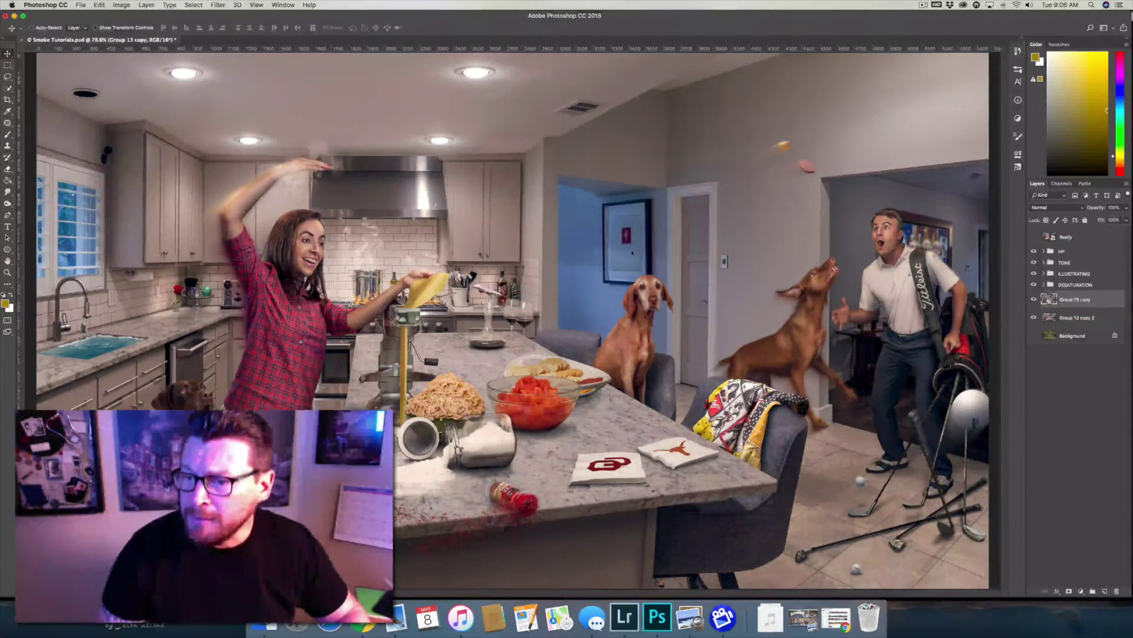
Zoom in to 300% on the pot and add empty Layer 101 above Group 13 copy 2.
click(1064, 319)
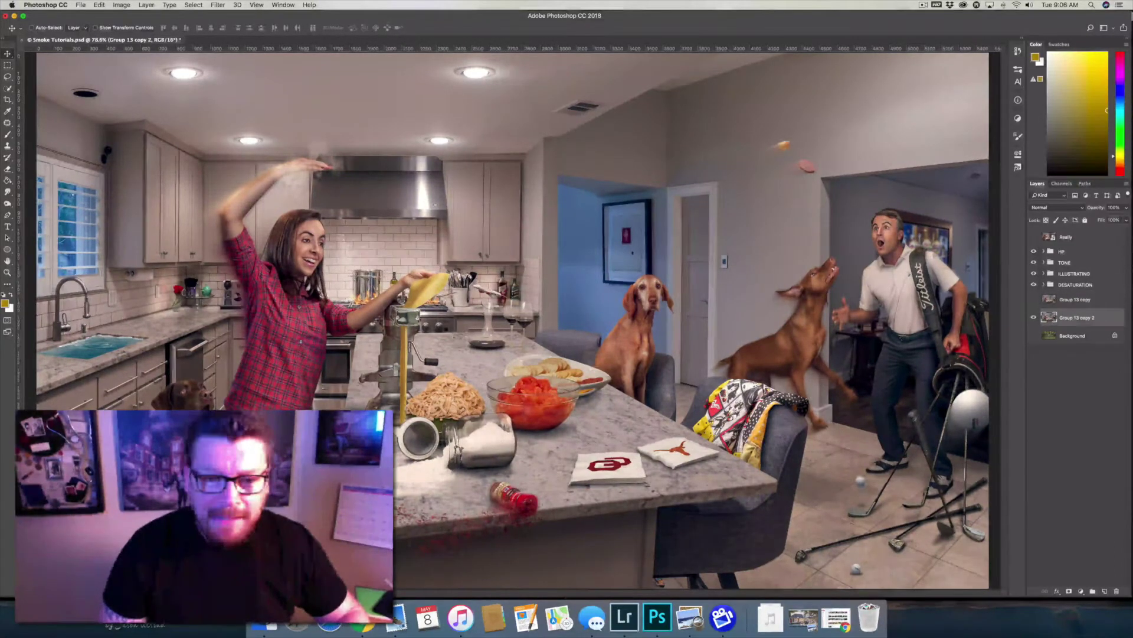
key(super+equal)
key(super+equal)
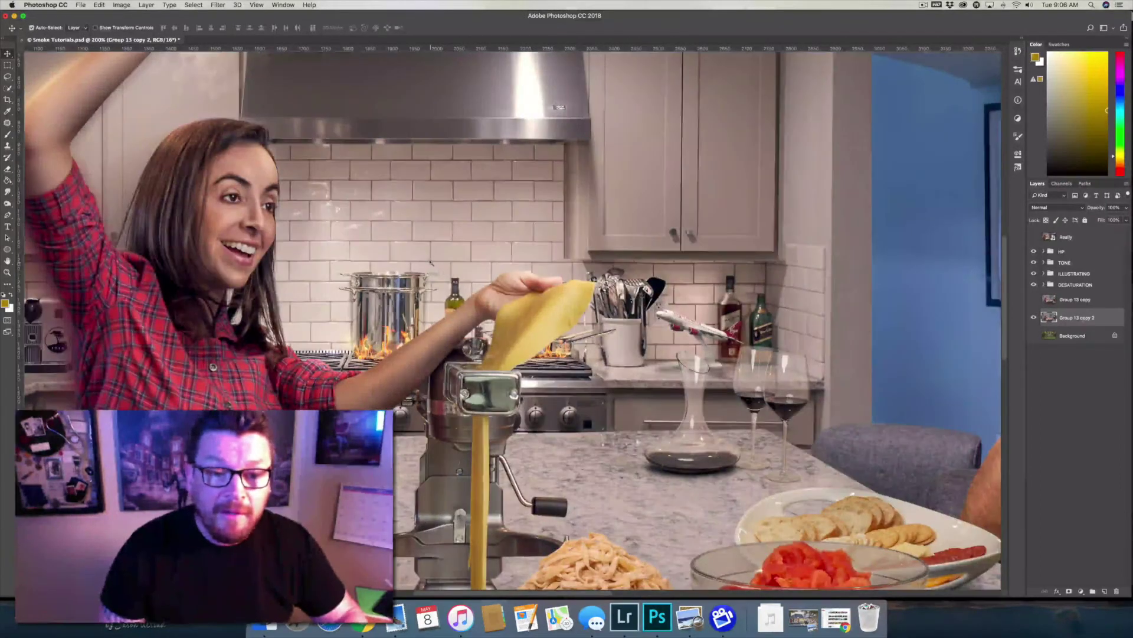
key(super+equal)
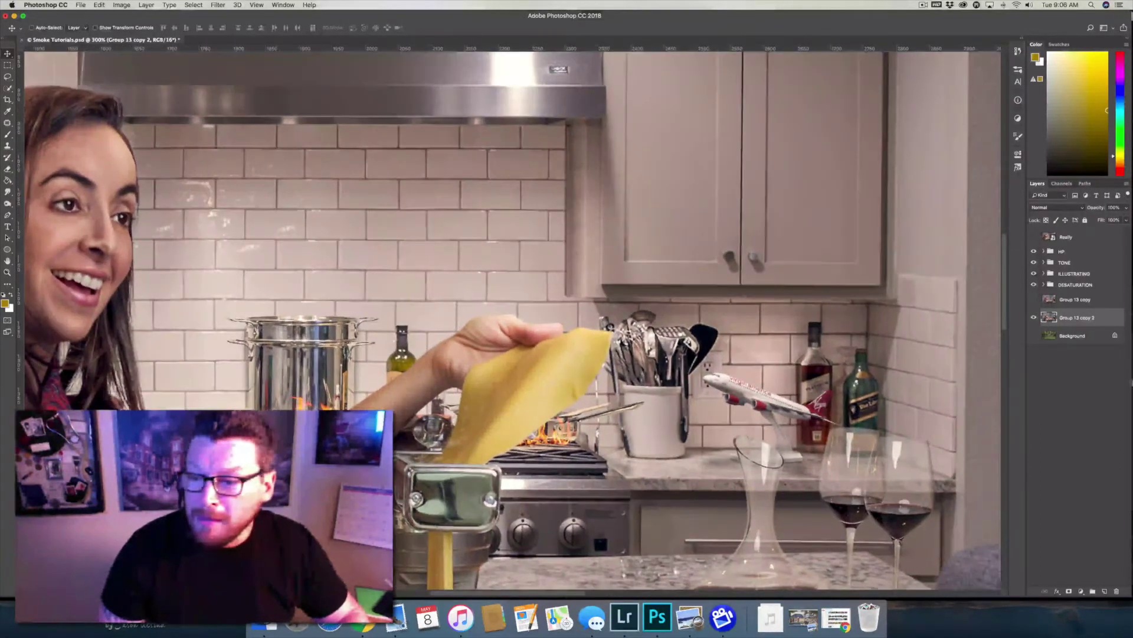
click(1104, 590)
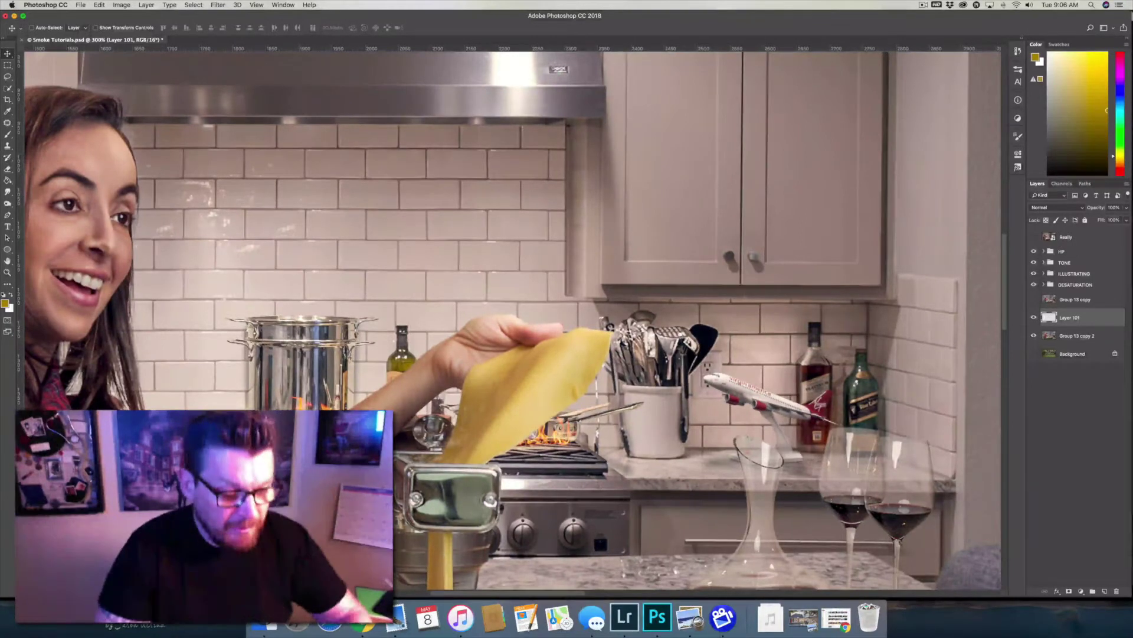
Choose the Brush tool with white as the painting colour and show Brush Settings for the soft 28 px tip.
key(b)
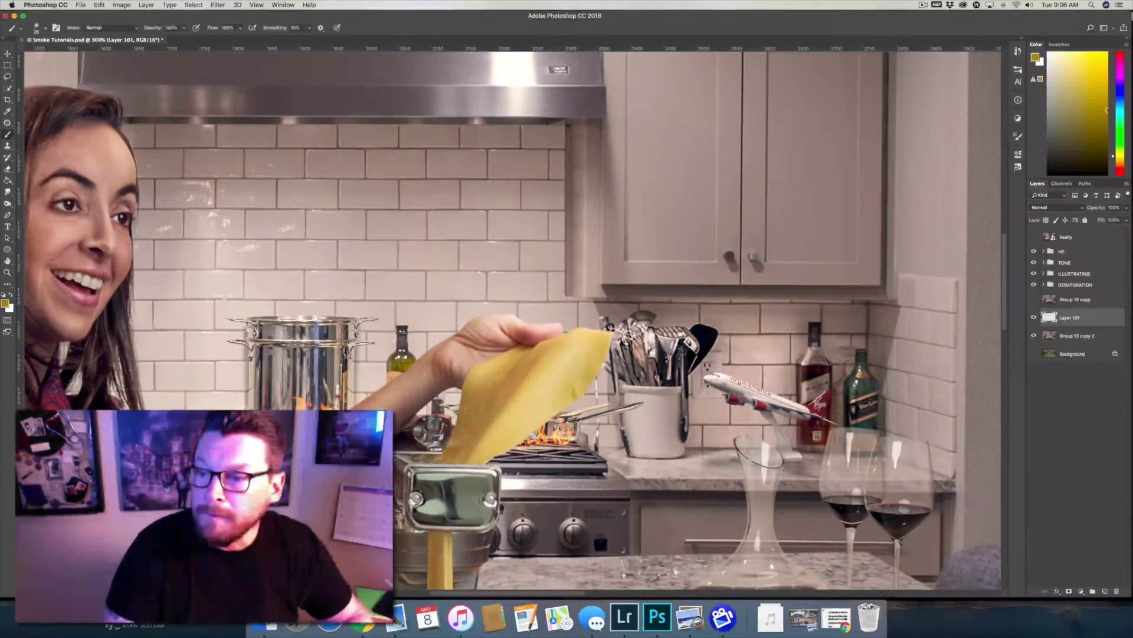
key(d)
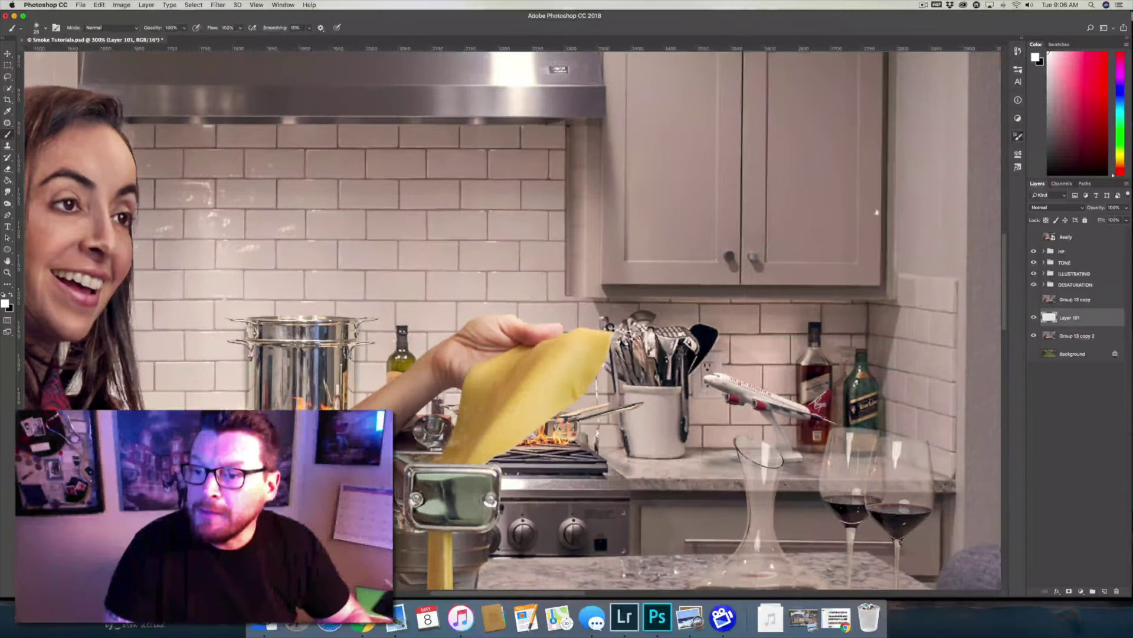
key(F5)
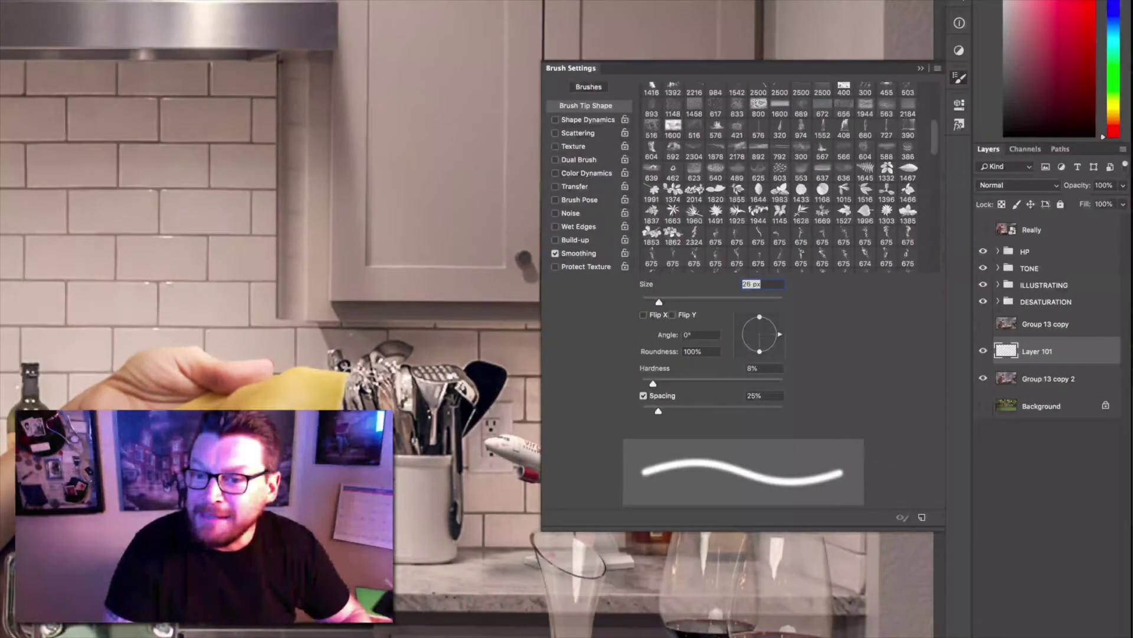
Choose the 675 px smoke brush tip in Brush Settings and reduce its size.
scroll(936, 137, down, 5)
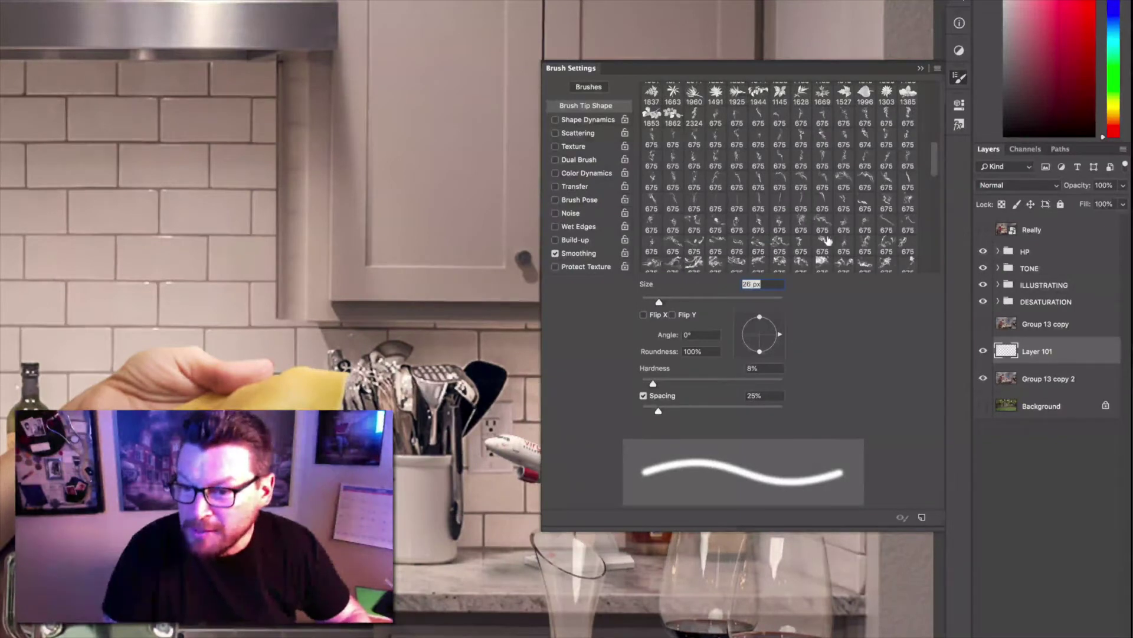
scroll(935, 181, down, 5)
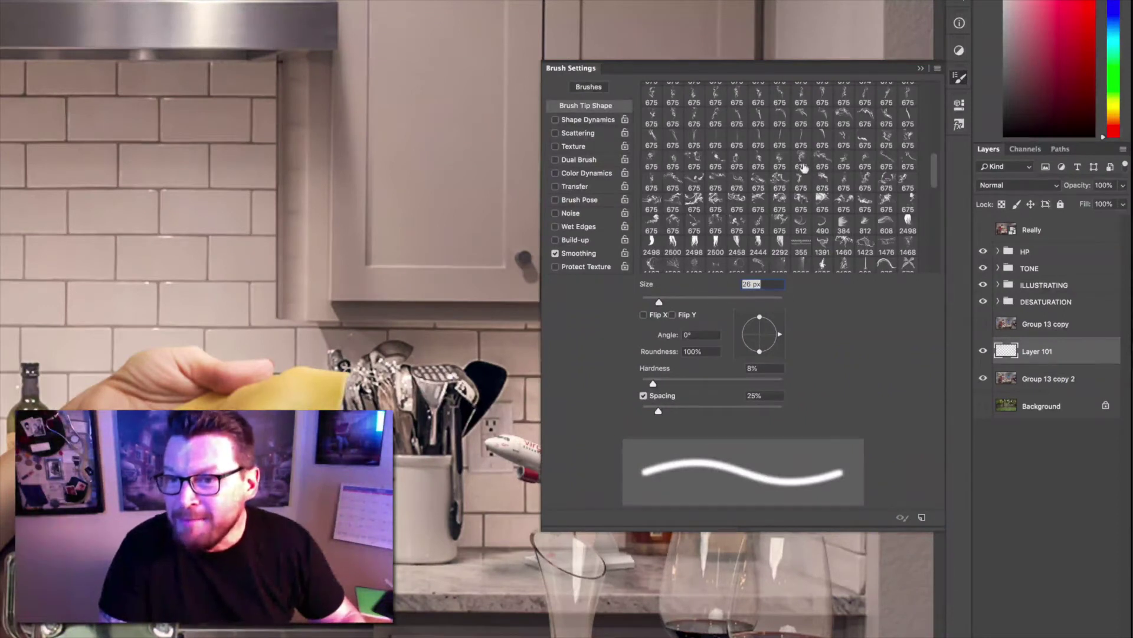
click(801, 158)
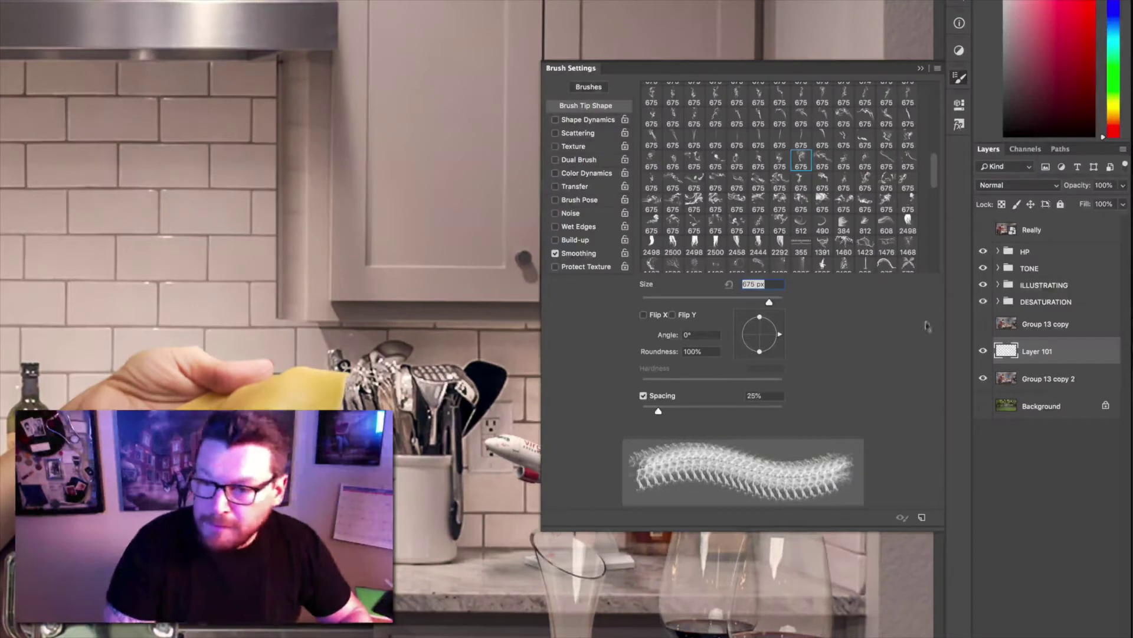
click(691, 297)
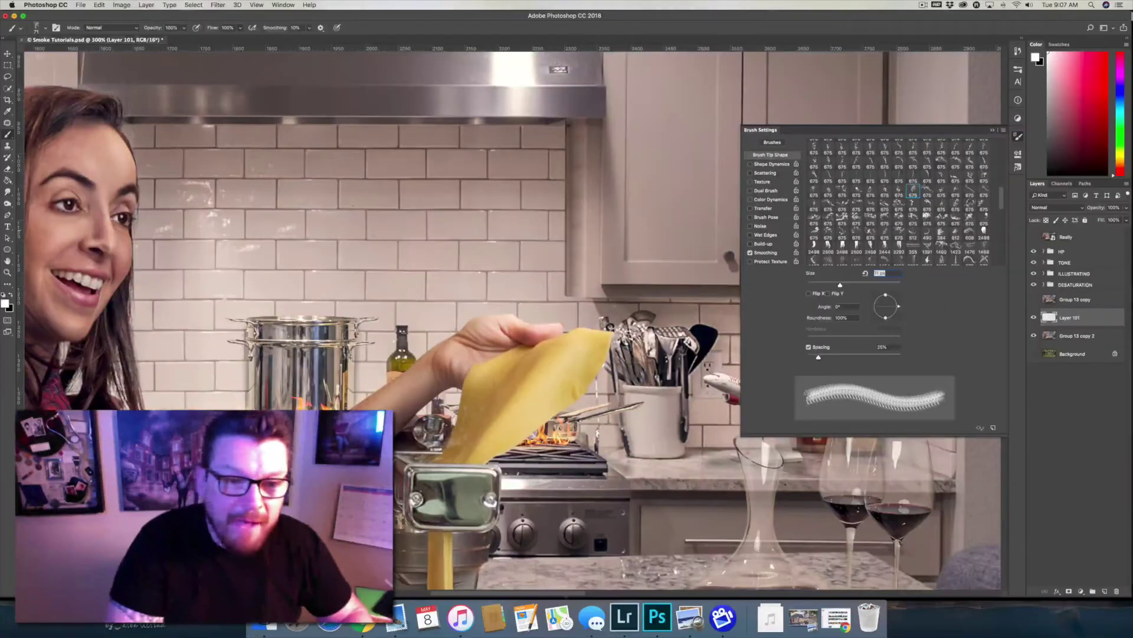
Test a 201 px smoke stamp over the pot, undo it, and switch to another smoke tip angled 31°.
mouse_move(309, 248)
mouse_down()
mouse_move(310, 268)
mouse_move(323, 251)
mouse_move(305, 244)
mouse_up()
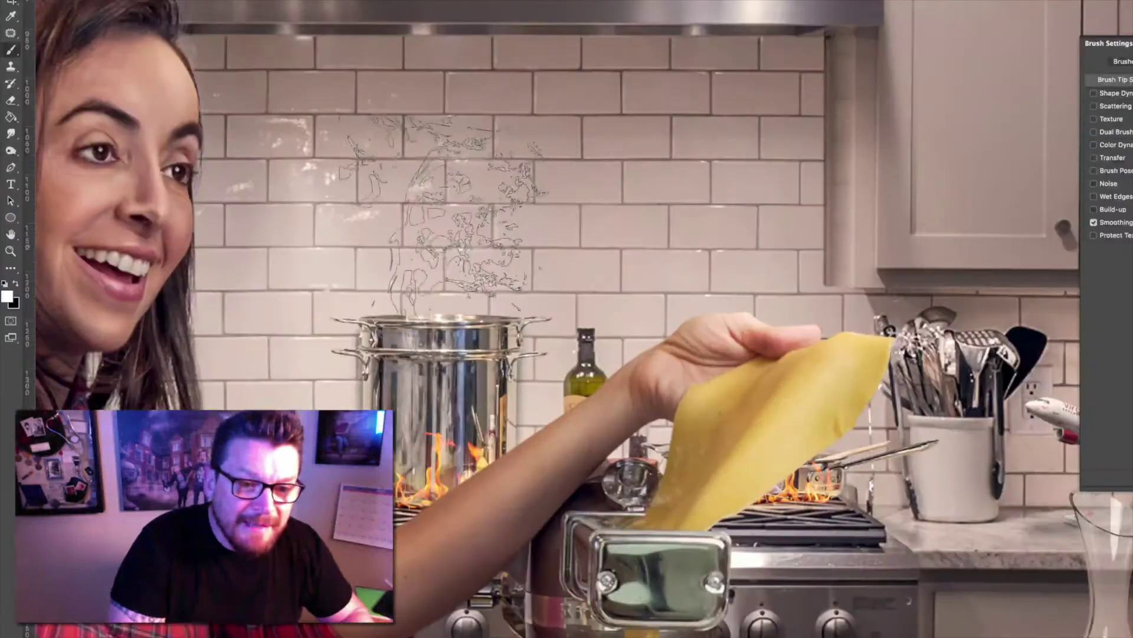
mouse_move(446, 213)
mouse_down()
mouse_move(437, 183)
mouse_move(454, 201)
mouse_move(437, 228)
mouse_up()
click(437, 228)
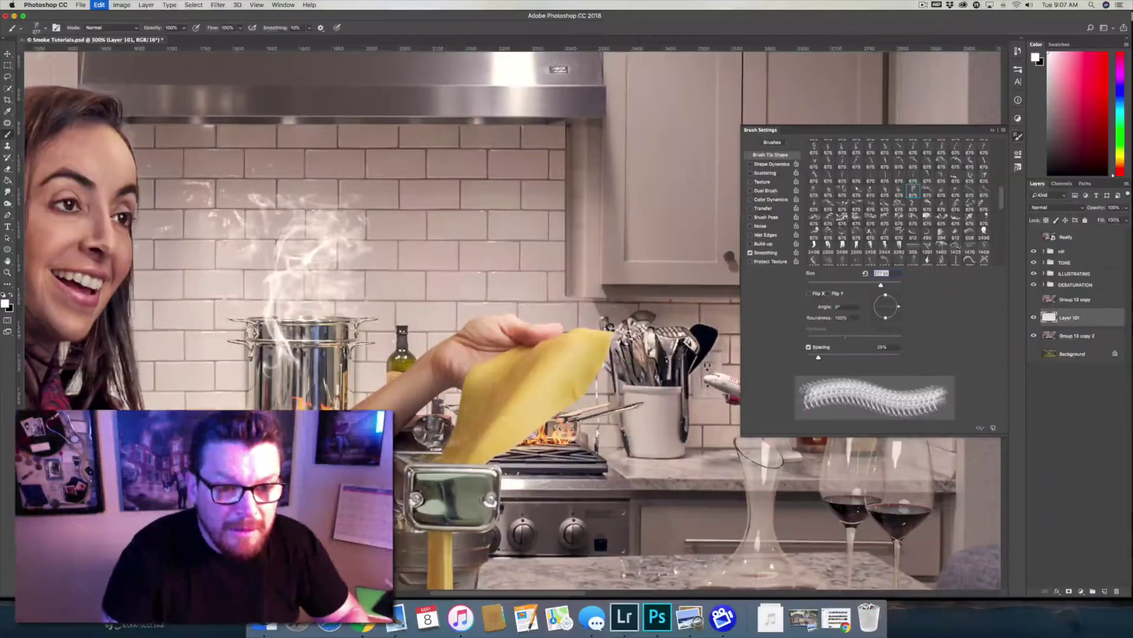
key(super+z)
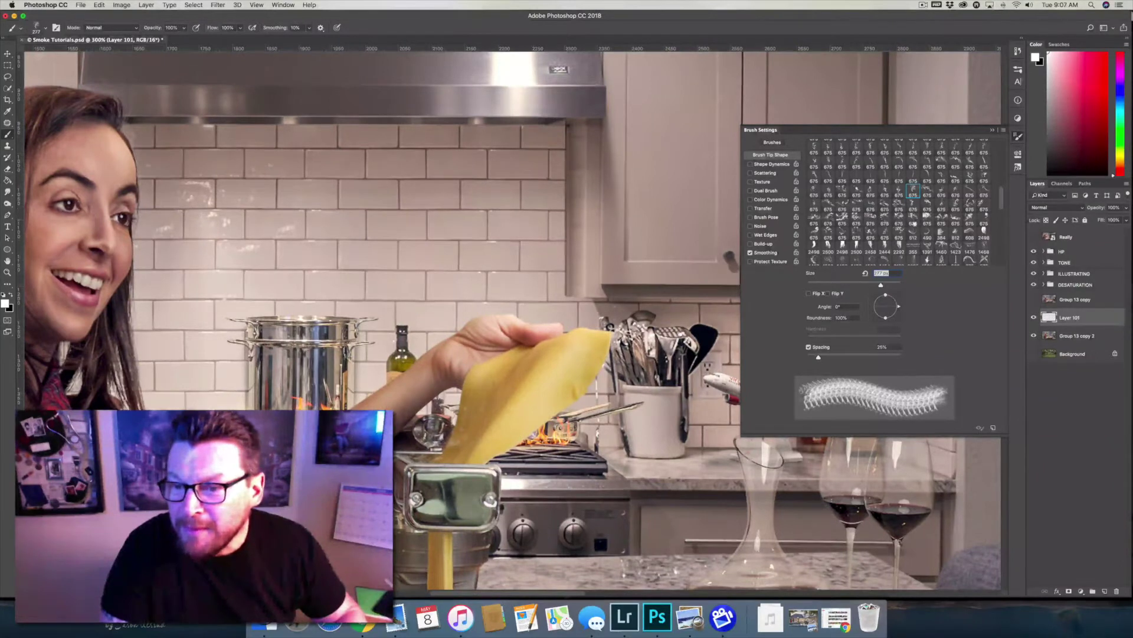
click(970, 218)
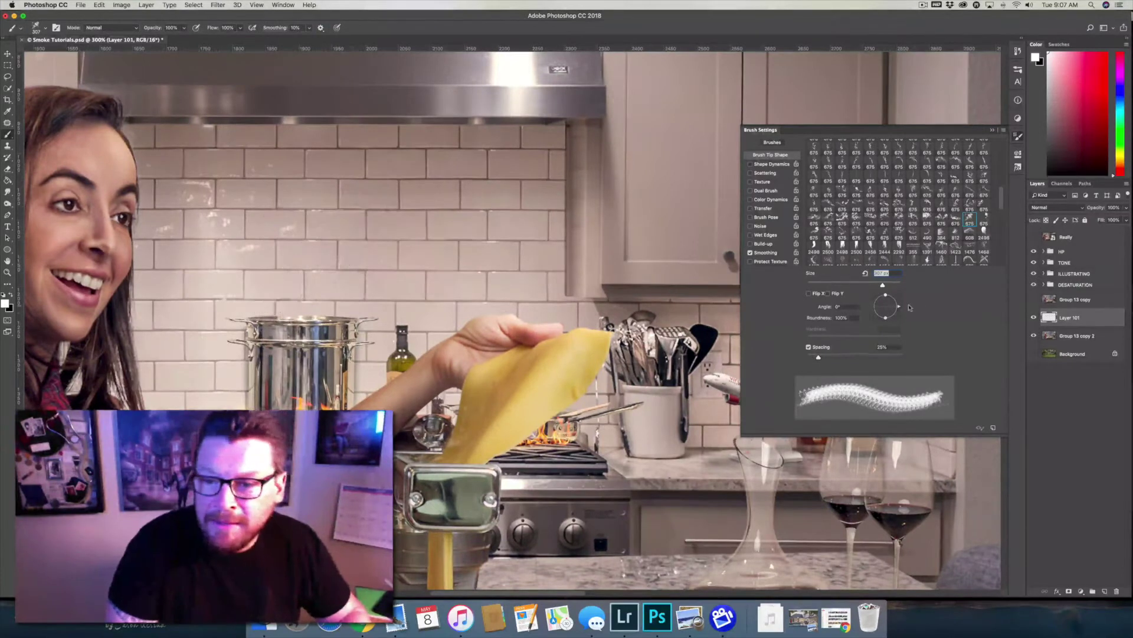
drag(899, 308, 897, 299)
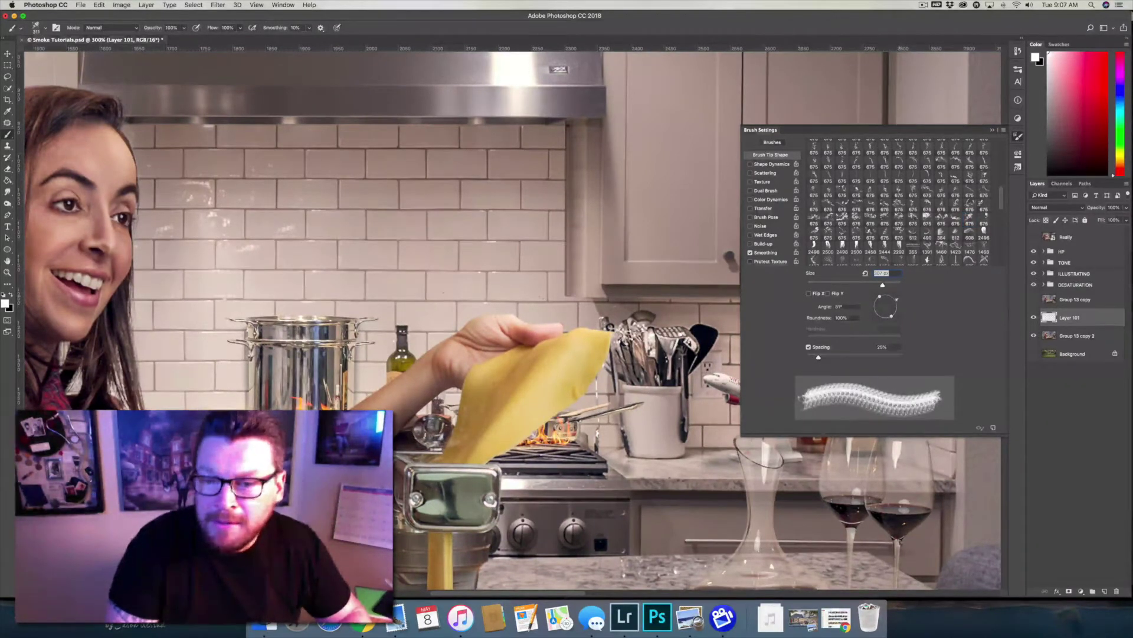
Stamp repeated white smoke puffs rising above the pot.
click(289, 294)
click(281, 231)
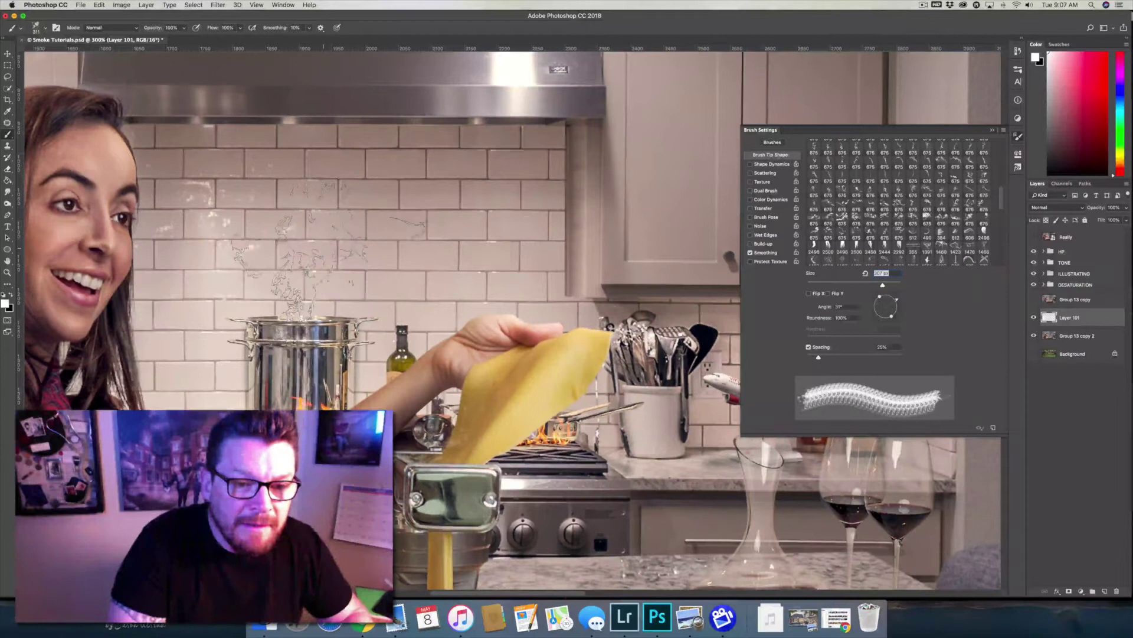
click(287, 262)
click(243, 258)
click(300, 271)
click(283, 303)
click(242, 265)
click(276, 298)
click(233, 267)
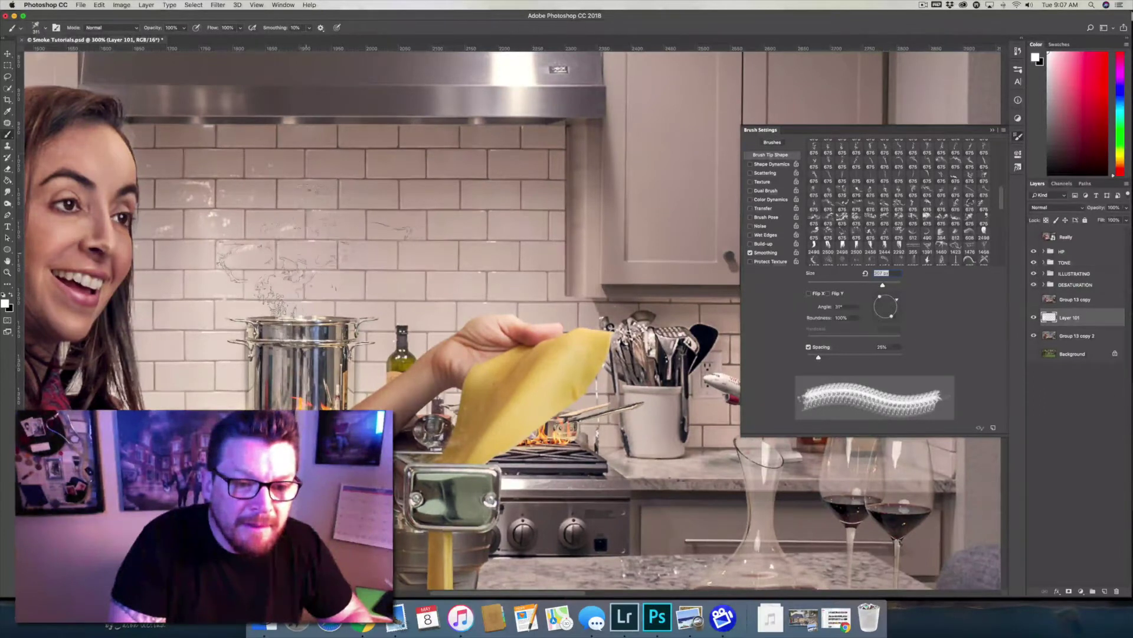
click(271, 303)
click(225, 261)
click(269, 302)
click(301, 271)
Undo the densest stamp, shrink the brush, and add brighter smoke just above the pot.
key(super+z)
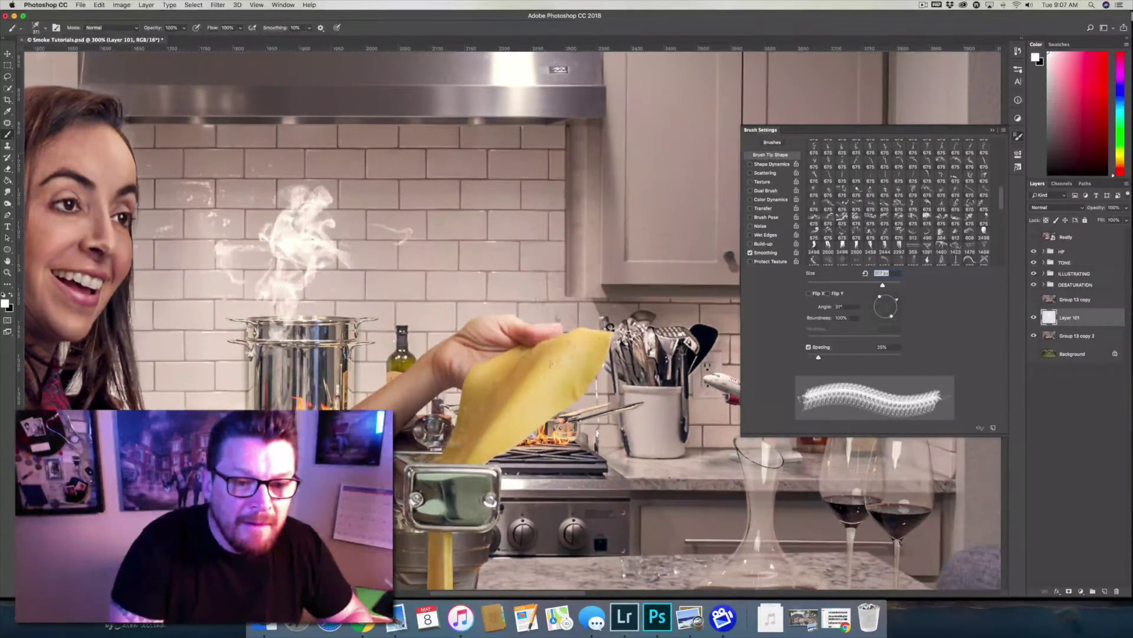
key(bracketleft)
key(bracketleft)
key(bracketleft)
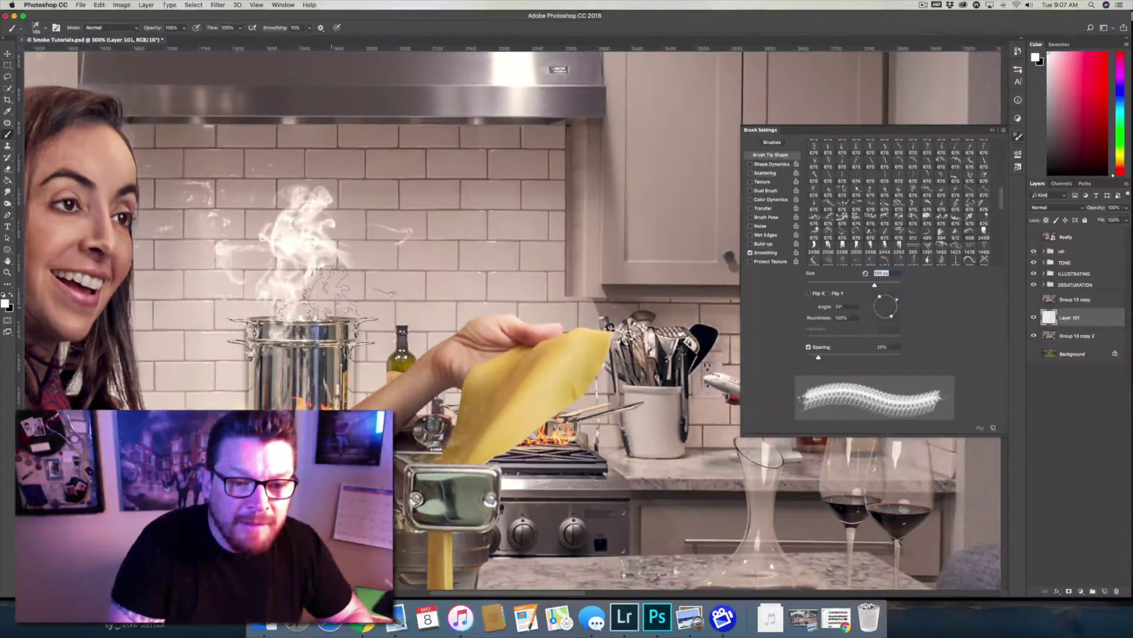
click(331, 292)
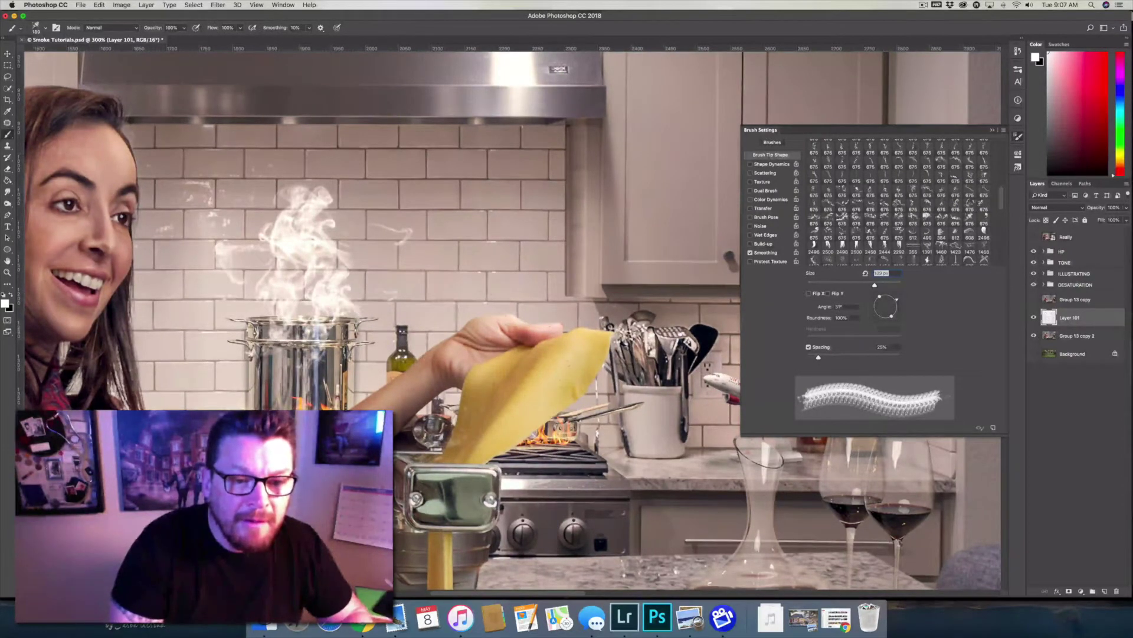
Switch to the Eraser at 100% opacity with a soft round tip at 34% hardness.
key(e)
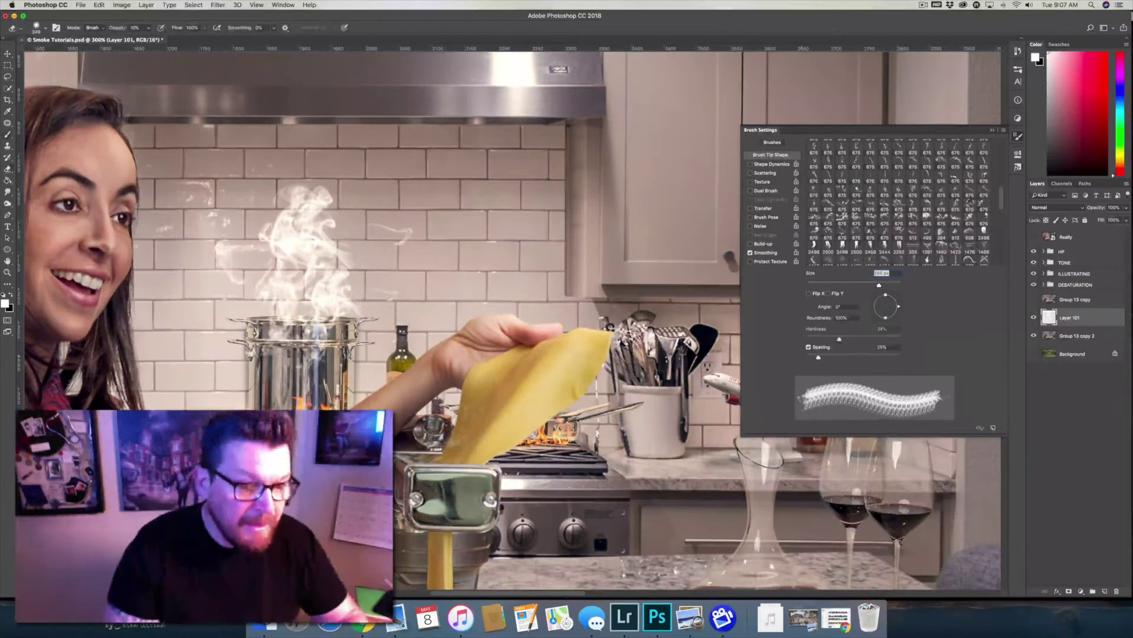
key(0)
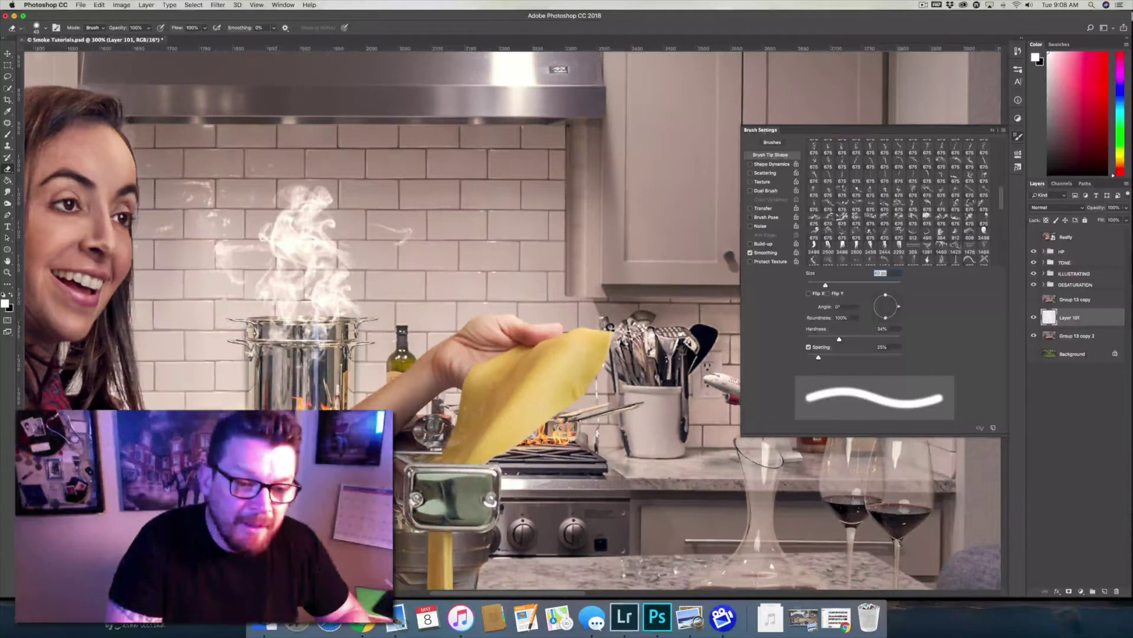
Apply a 1.7-pixel Gaussian Blur to the smoke on Layer 101.
click(218, 5)
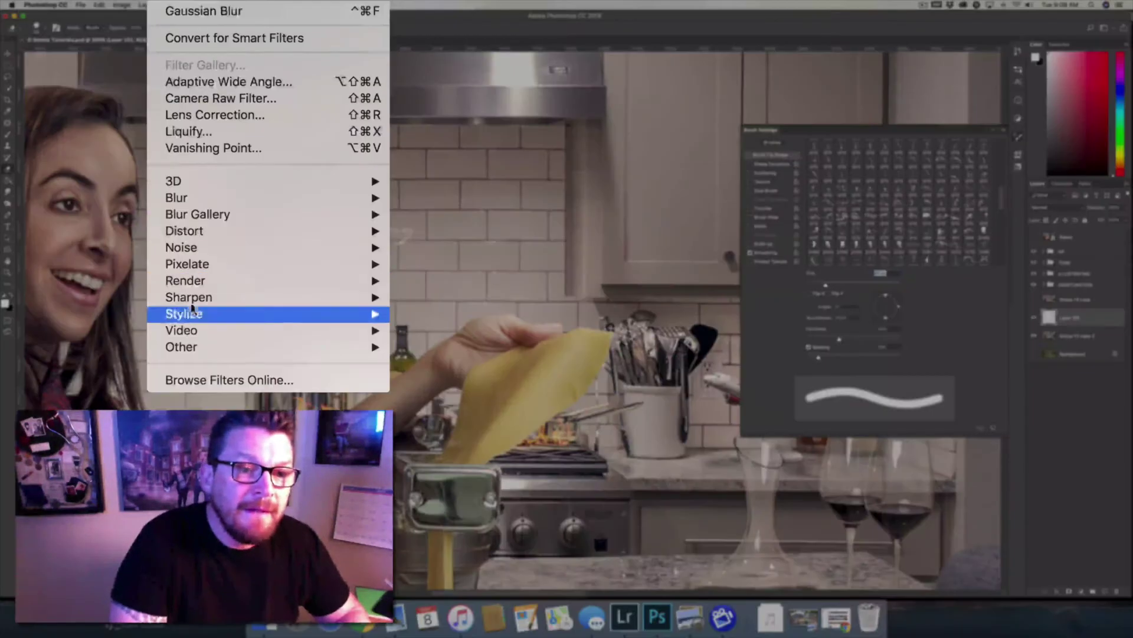
mouse_move(248, 110)
click(378, 135)
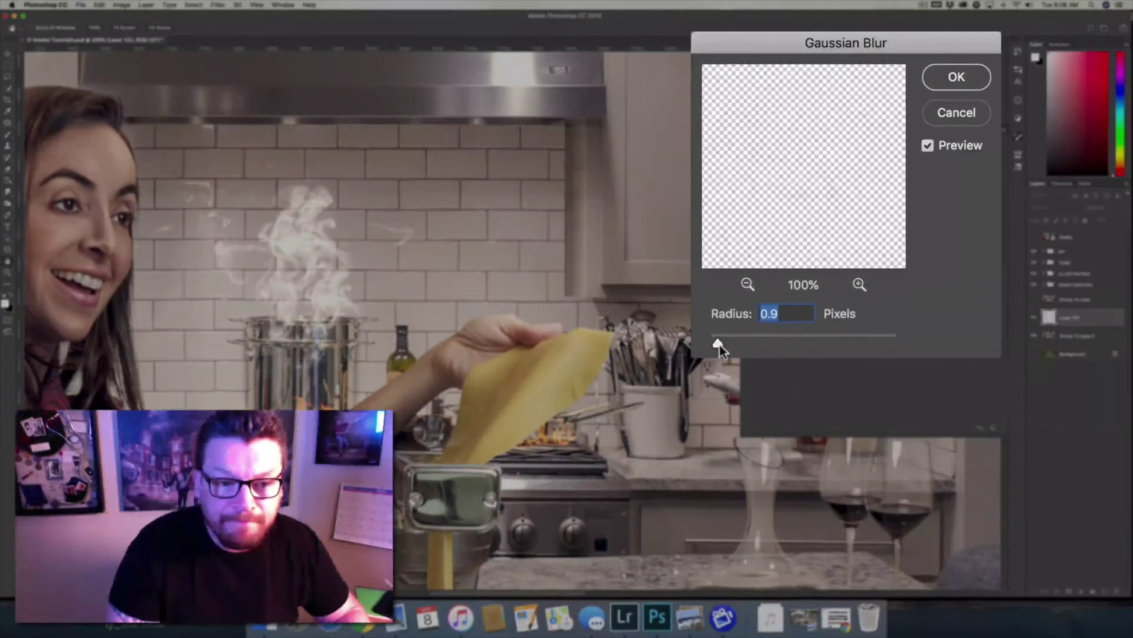
drag(720, 344, 727, 345)
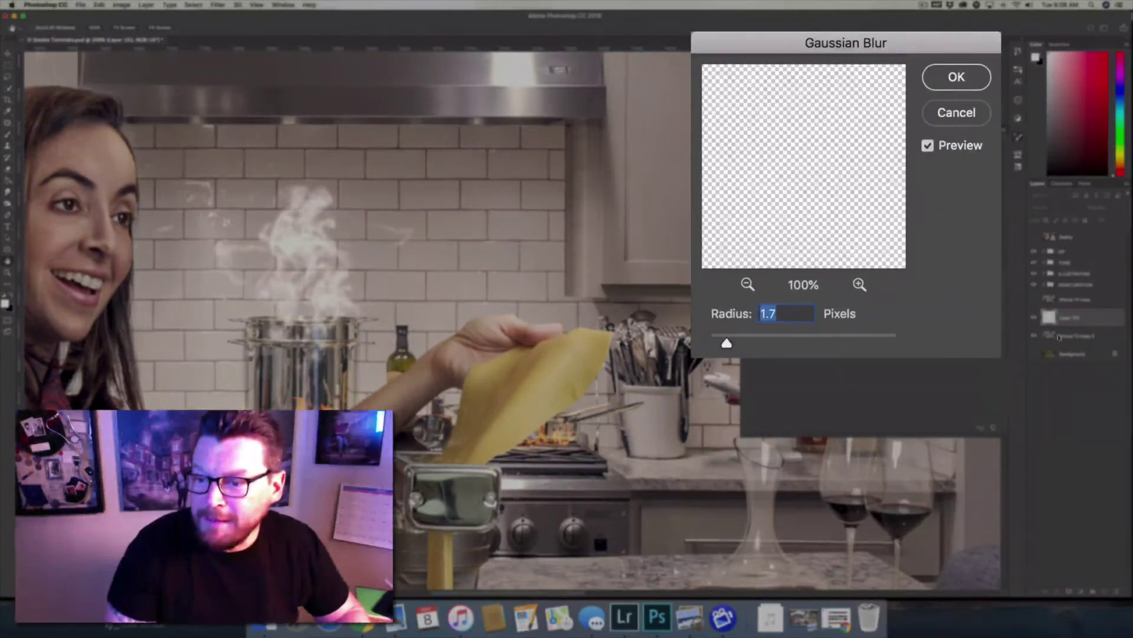
key(Return)
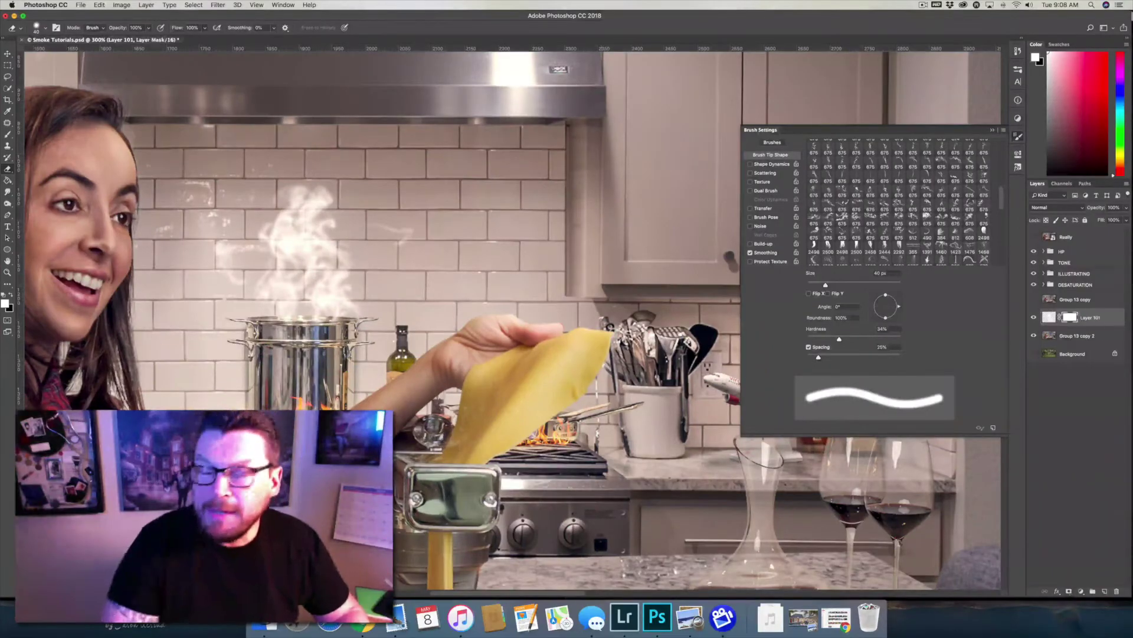
Render Clouds into Layer 101's layer mask via Filter > Render.
click(218, 5)
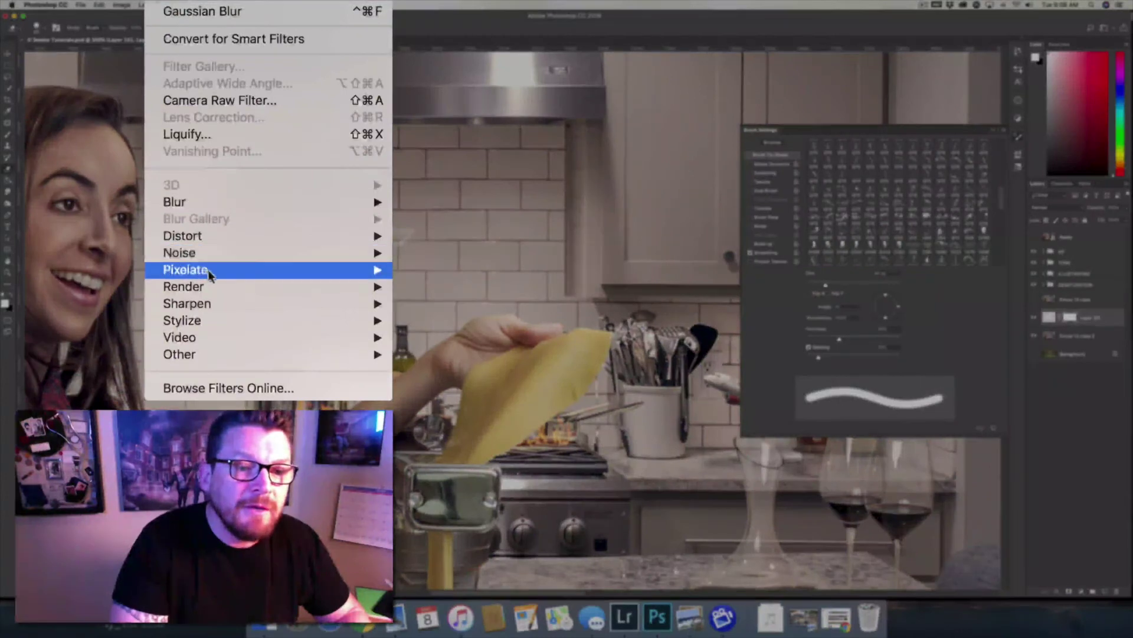
mouse_move(245, 154)
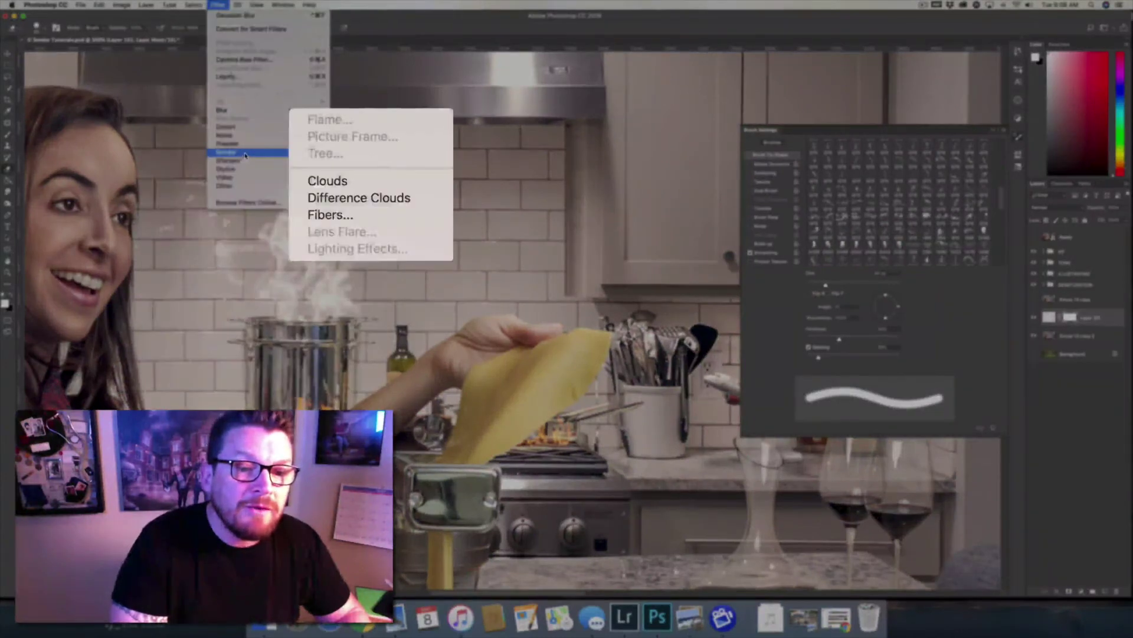
click(371, 180)
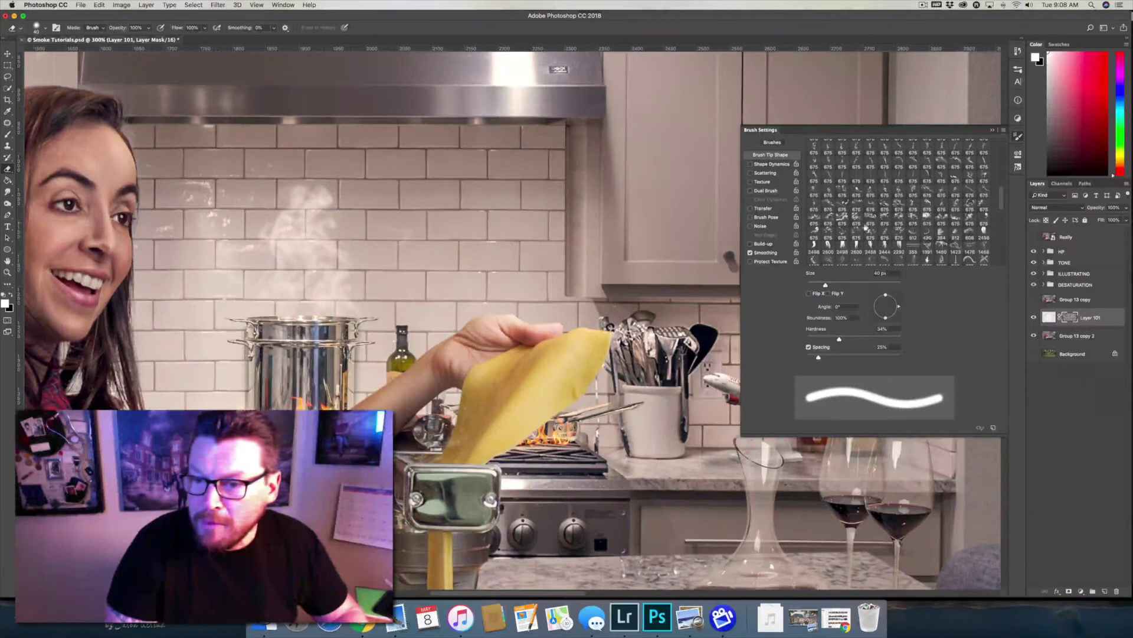
Paint smoke texture into the mask with a 249 px brush tilted -28°, comparing with undo.
key(b)
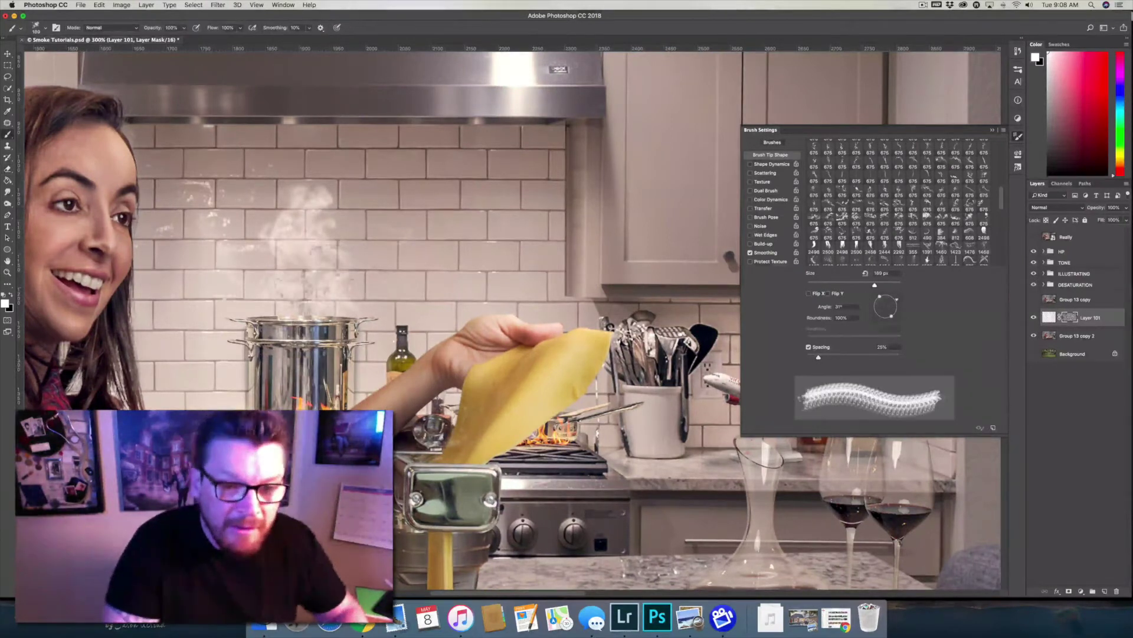
drag(295, 258, 315, 258)
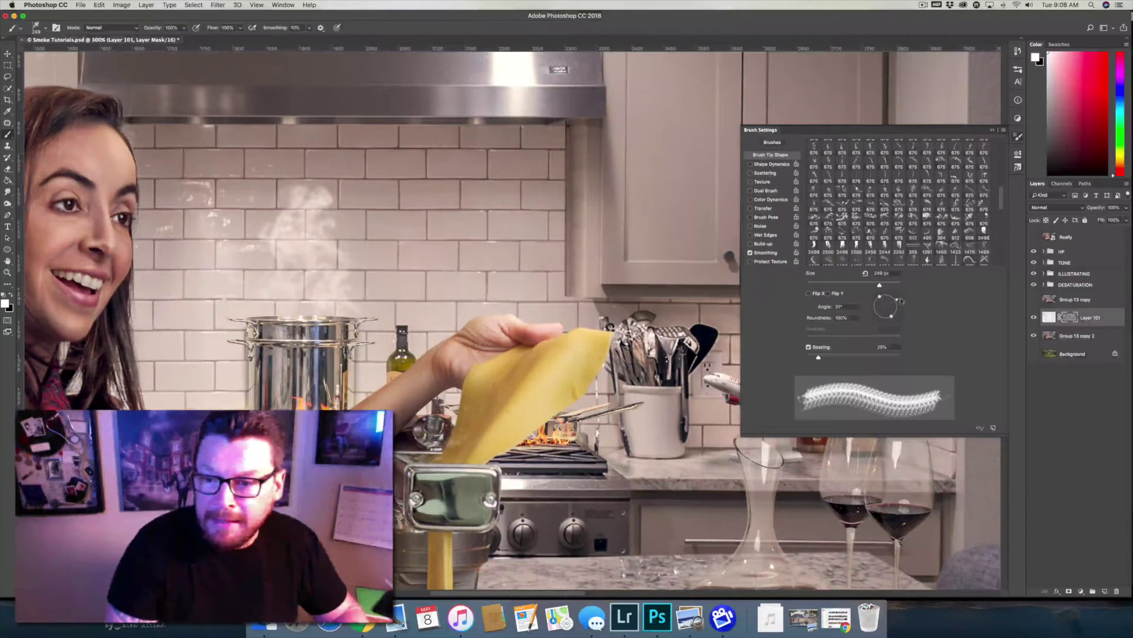
drag(900, 301, 896, 312)
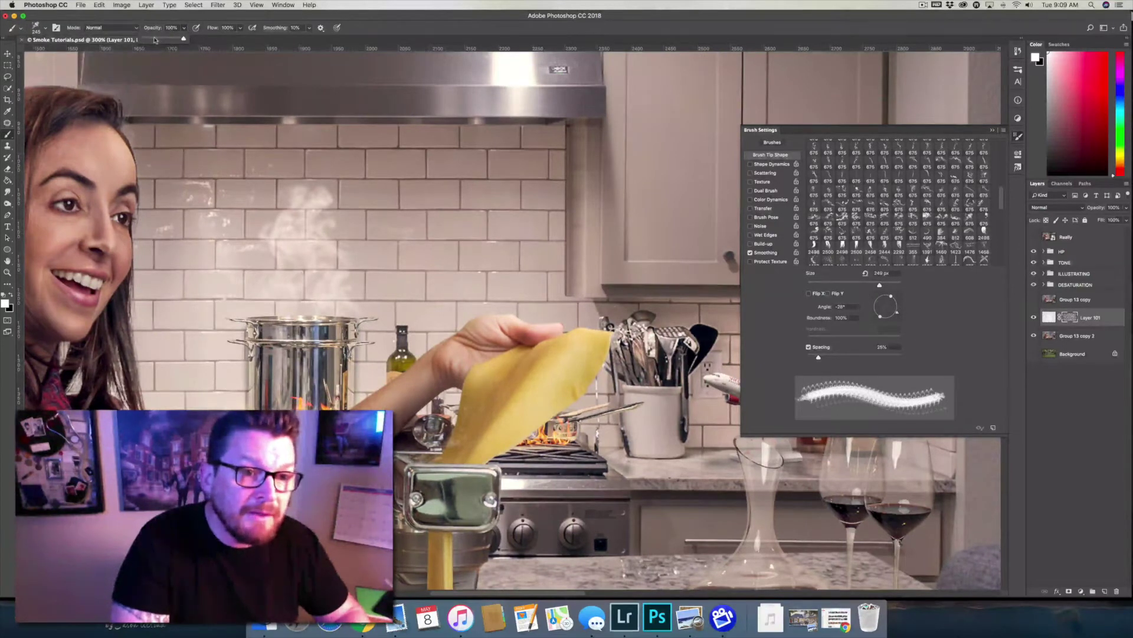
mouse_move(230, 236)
mouse_down()
mouse_move(278, 242)
mouse_move(248, 283)
mouse_move(289, 260)
mouse_up()
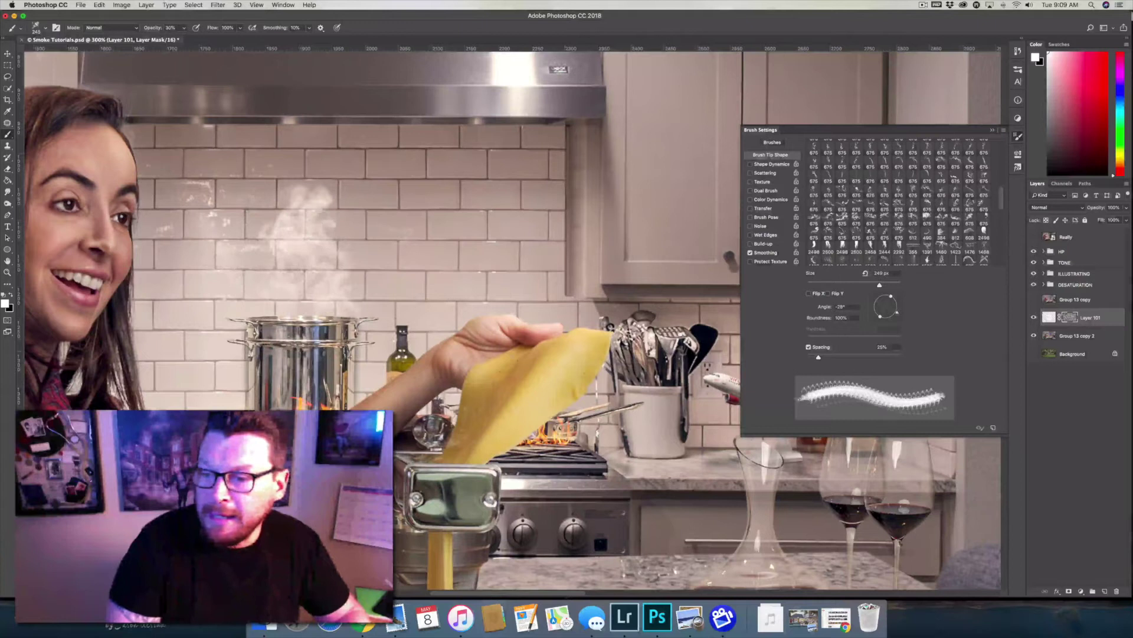
key(x)
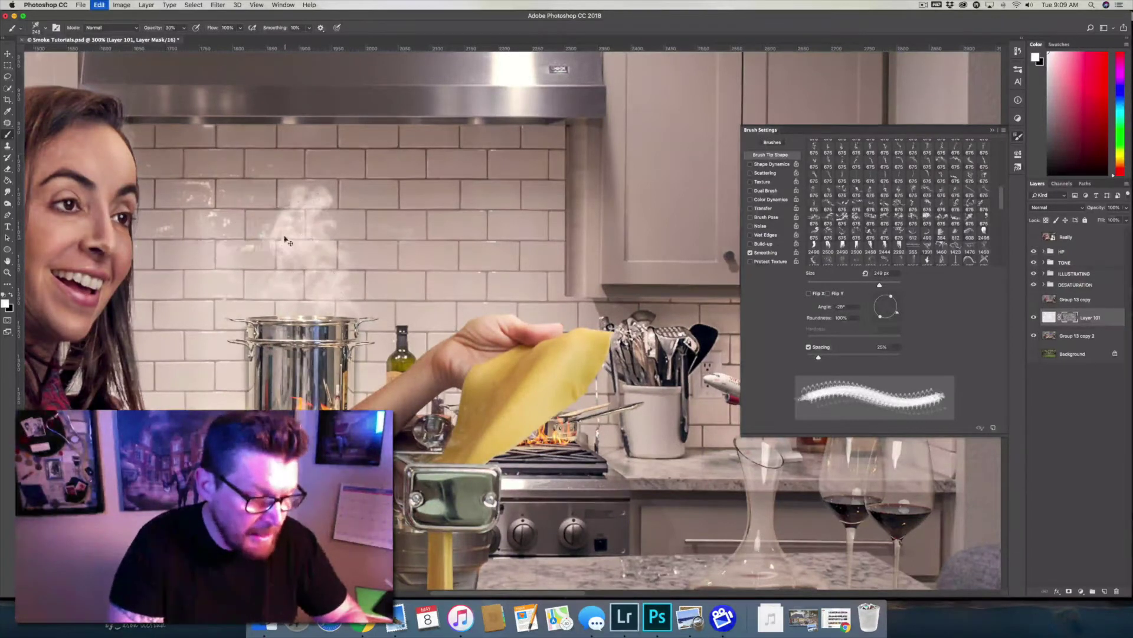
key(super+z)
key(super+z)
key(super+z)
key(super+z)
key(super+z)
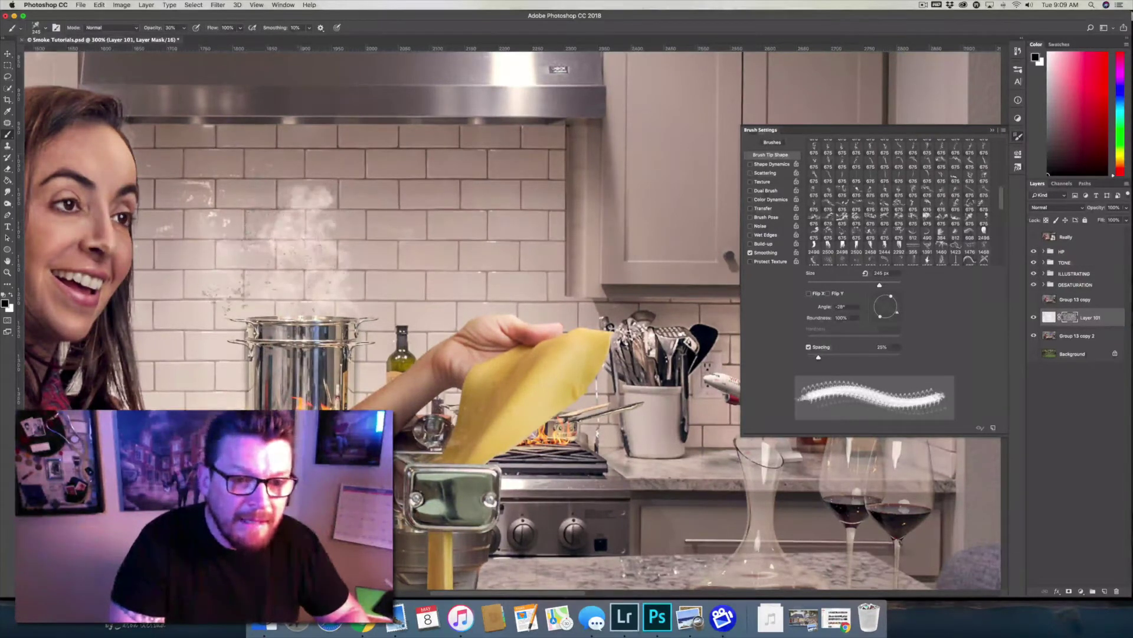
key(super+z)
key(super+z)
key(super+z)
key(super+z)
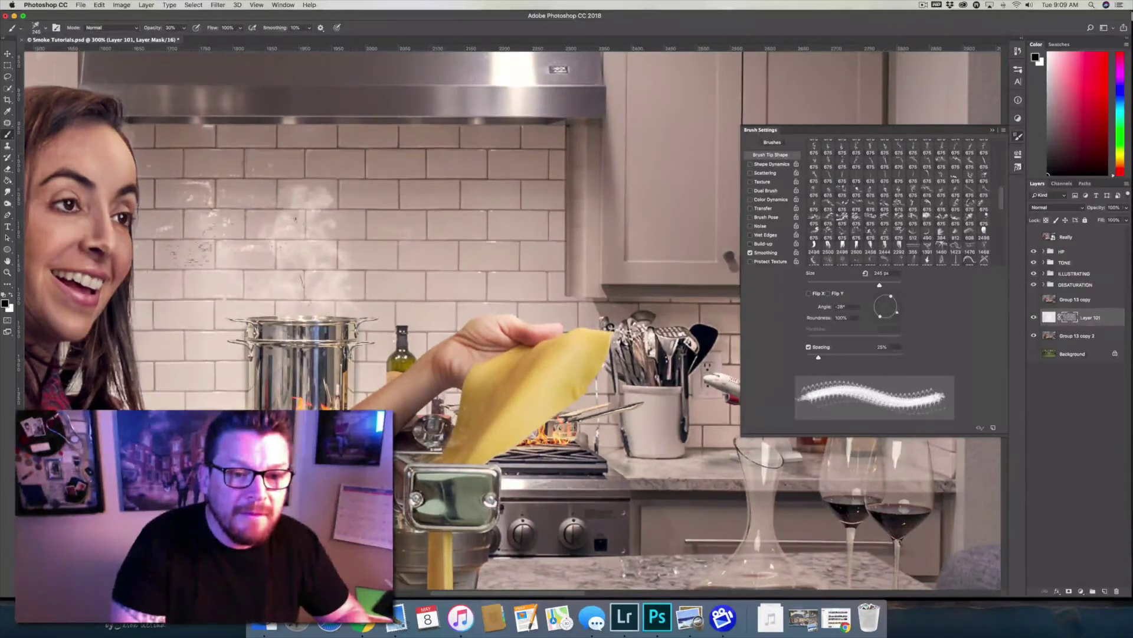
key(super+z)
key(super+z)
key(super+z)
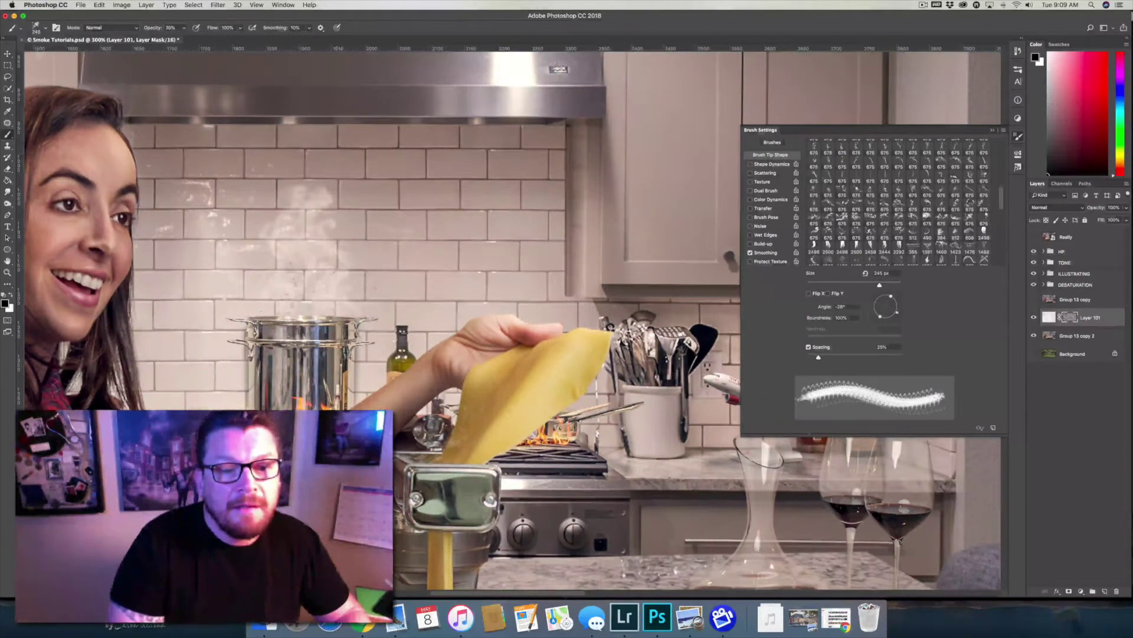
key(super+z)
key(super+z)
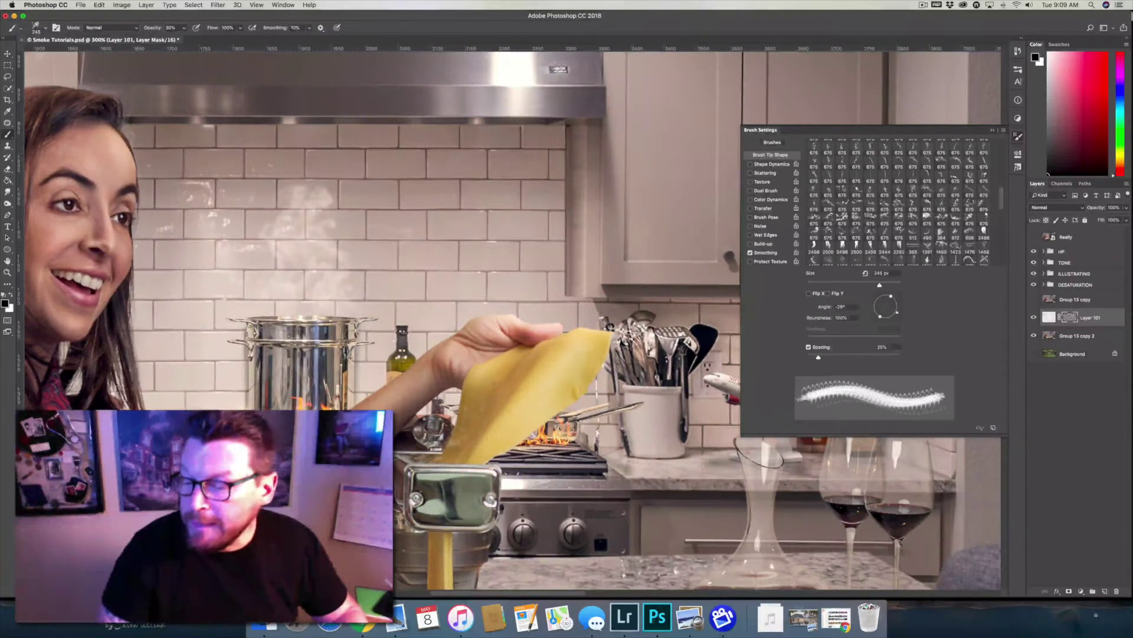
Create Layer 102 and stamp white smoke above the pot with a 285 px smoke tip at full opacity.
click(1104, 591)
key(x)
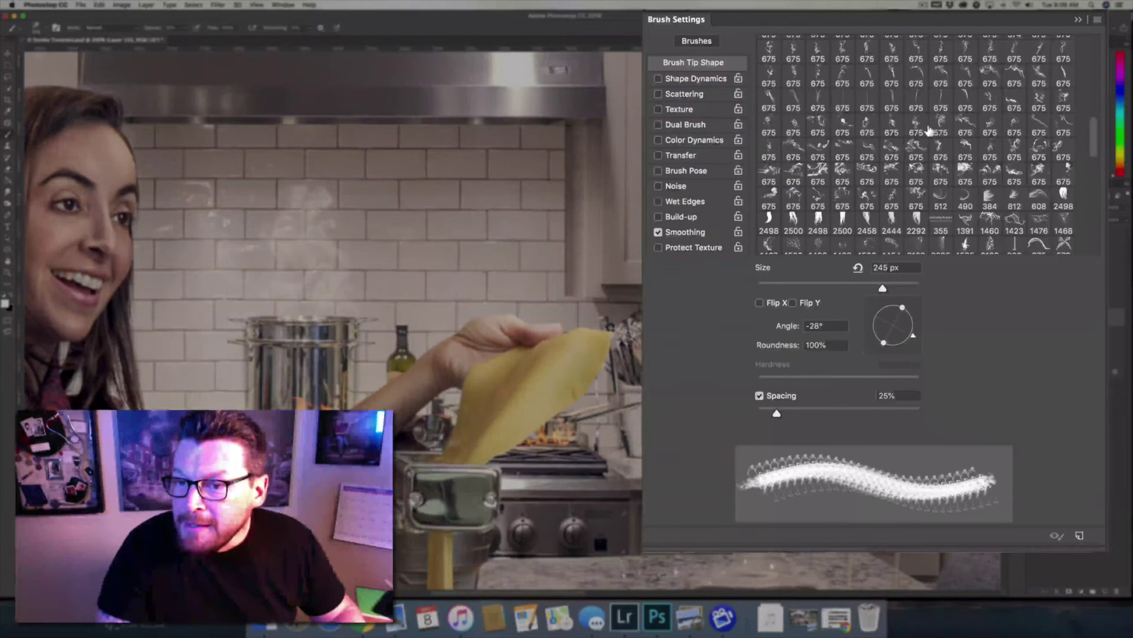
click(914, 125)
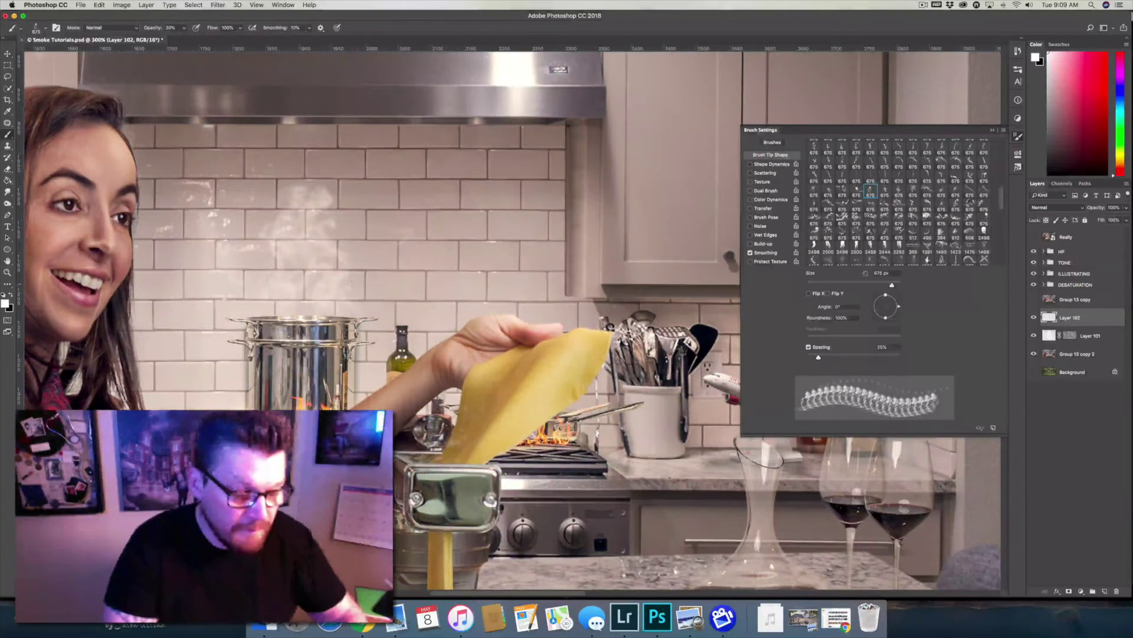
key(bracketleft)
key(bracketleft)
key(bracketleft)
key(bracketleft)
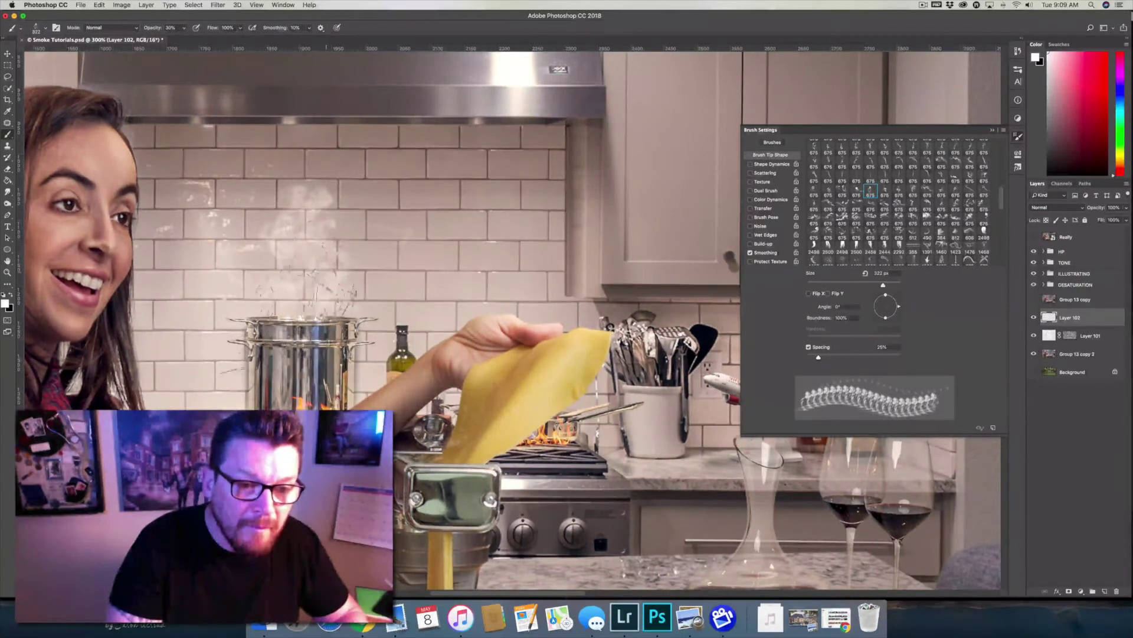
key(bracketleft)
key(bracketleft)
drag(319, 288, 331, 287)
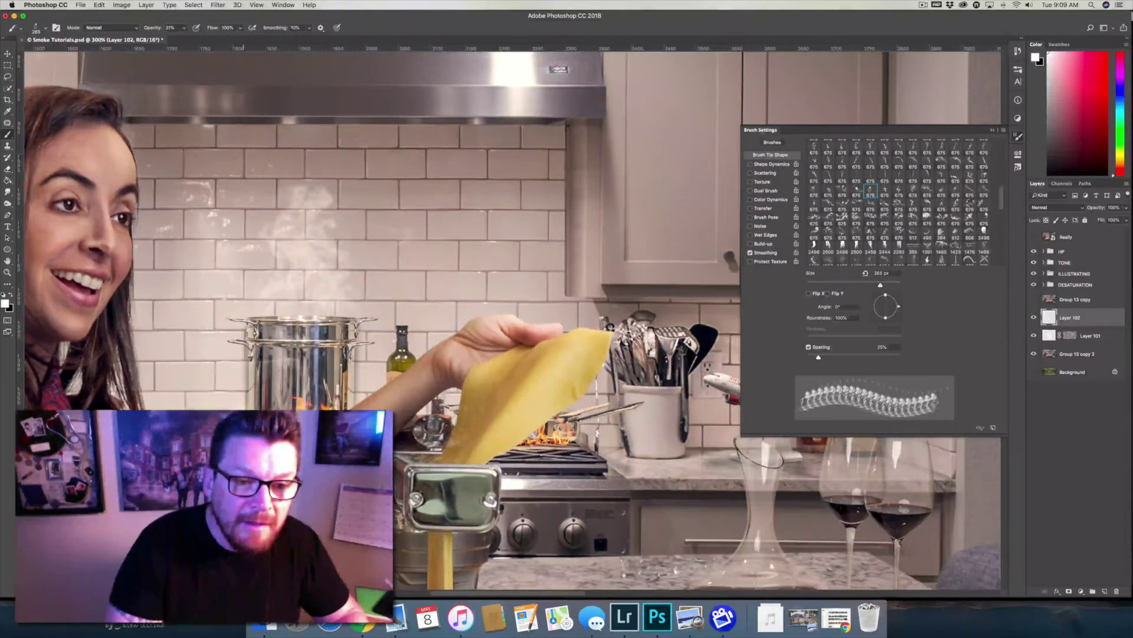
key(0)
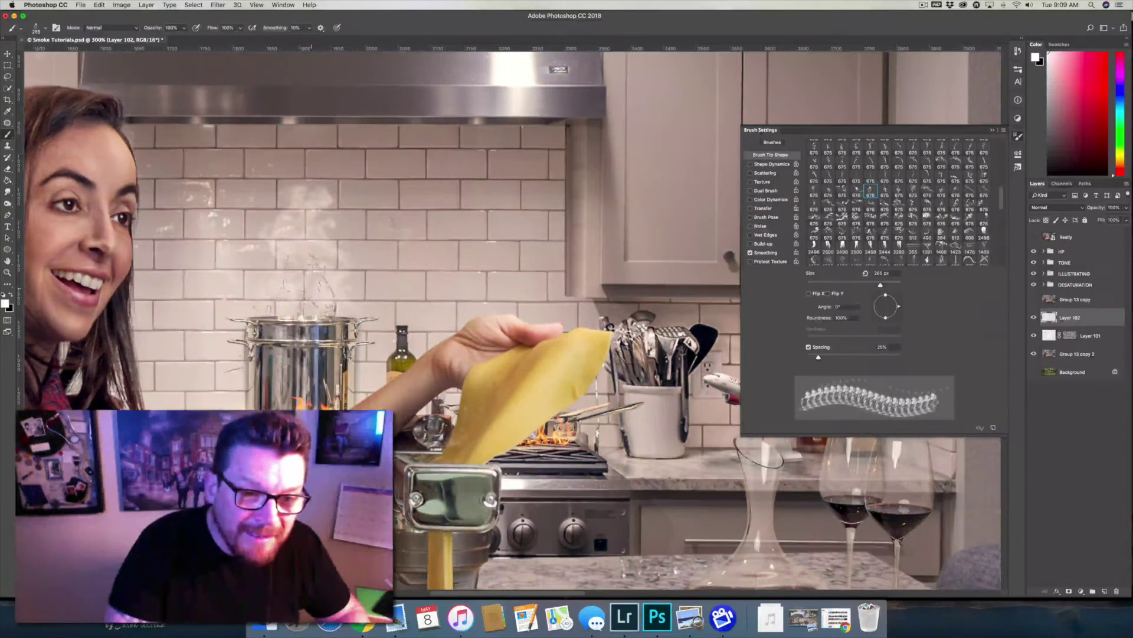
click(304, 278)
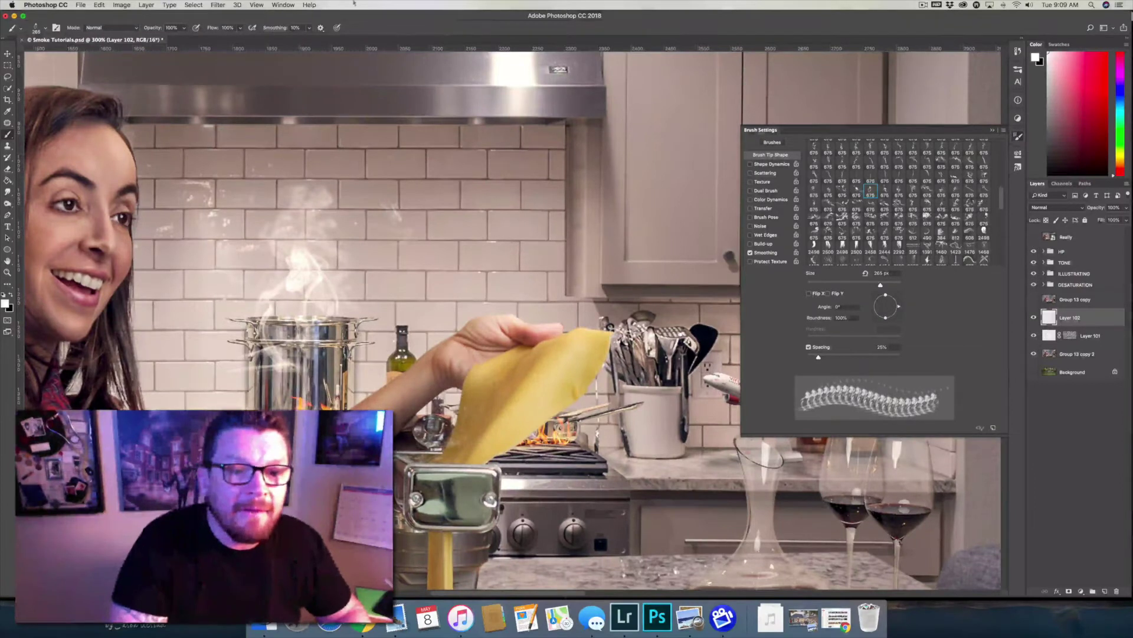
click(218, 5)
Soften the new smoke on Layer 102 with a Gaussian Blur under 1 pixel.
click(378, 129)
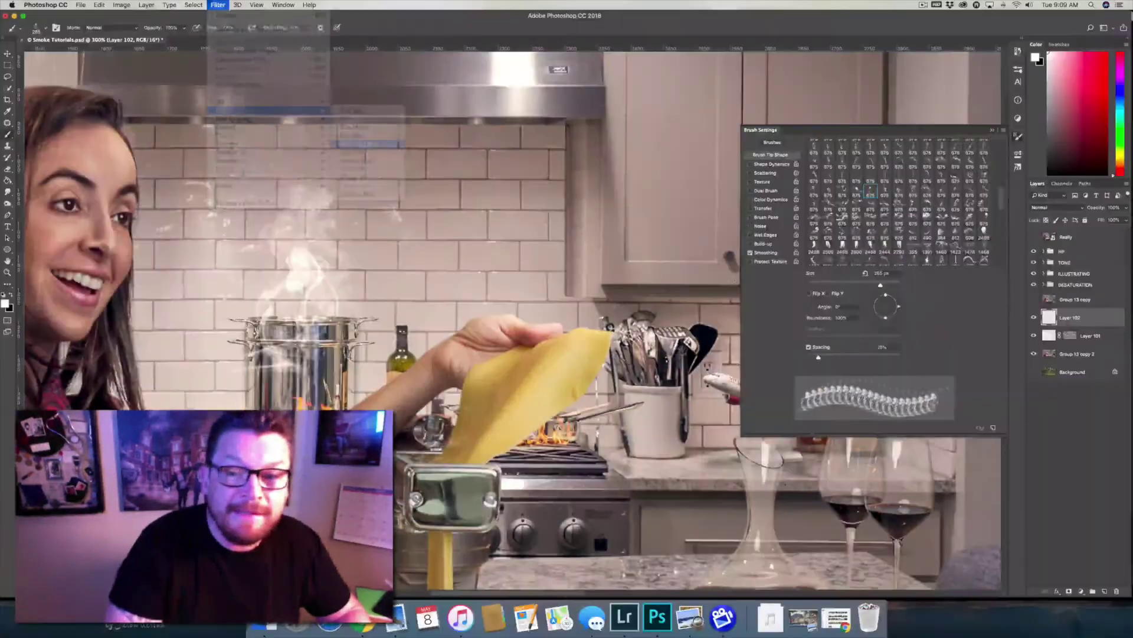
drag(712, 359, 702, 360)
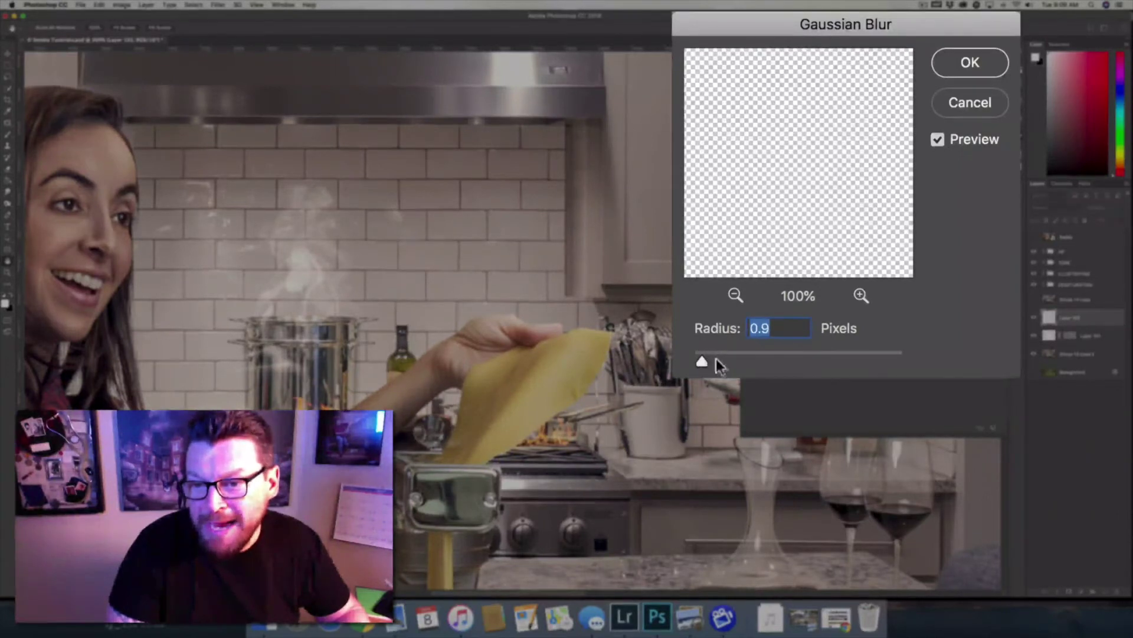
click(990, 65)
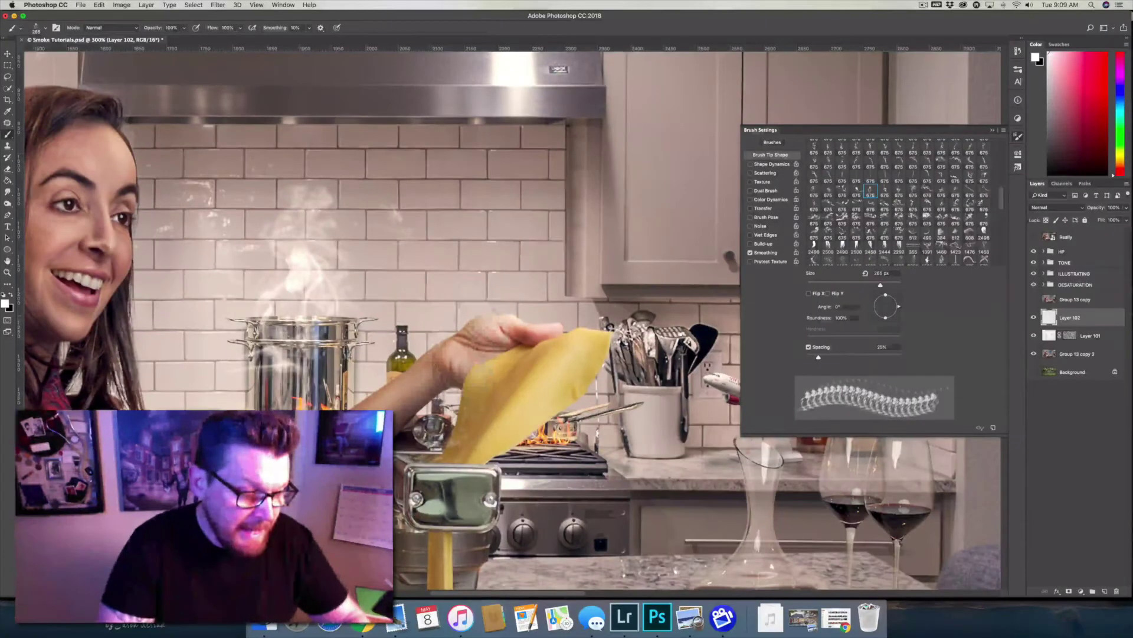
key(e)
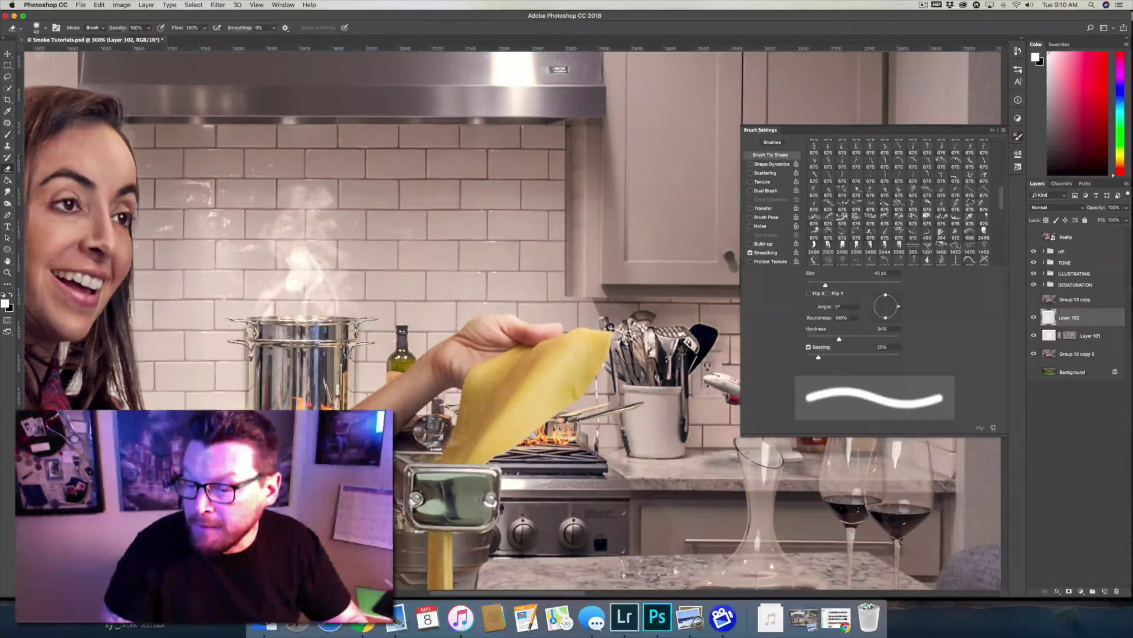
Fill Layer 102's mask with Difference Clouds after trying and undoing plain Clouds.
click(218, 4)
mouse_move(248, 152)
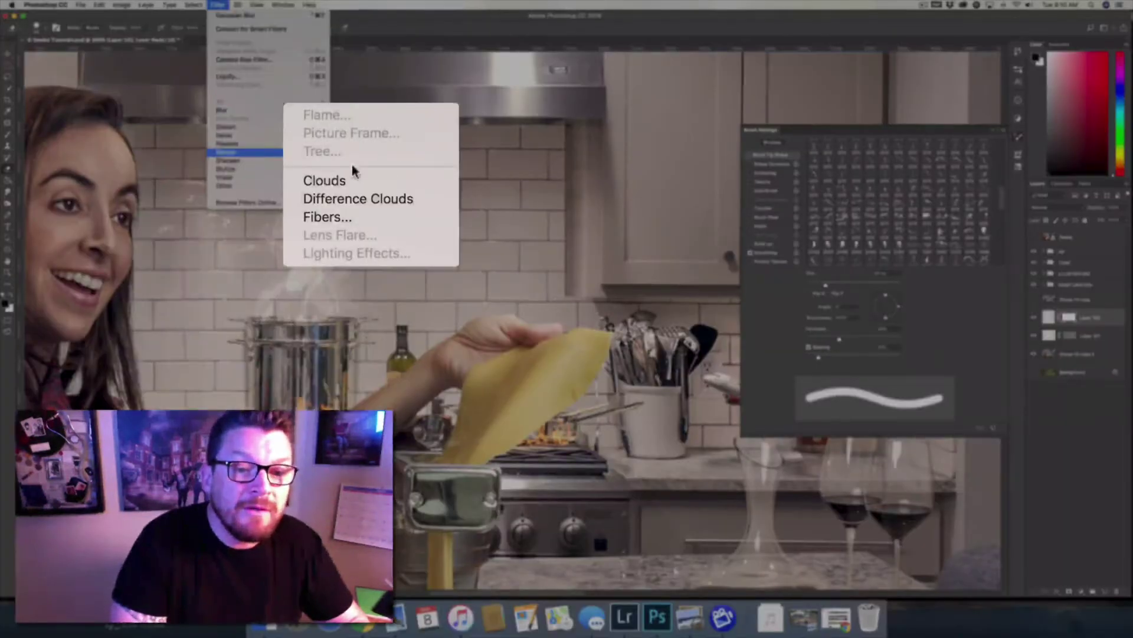
click(363, 199)
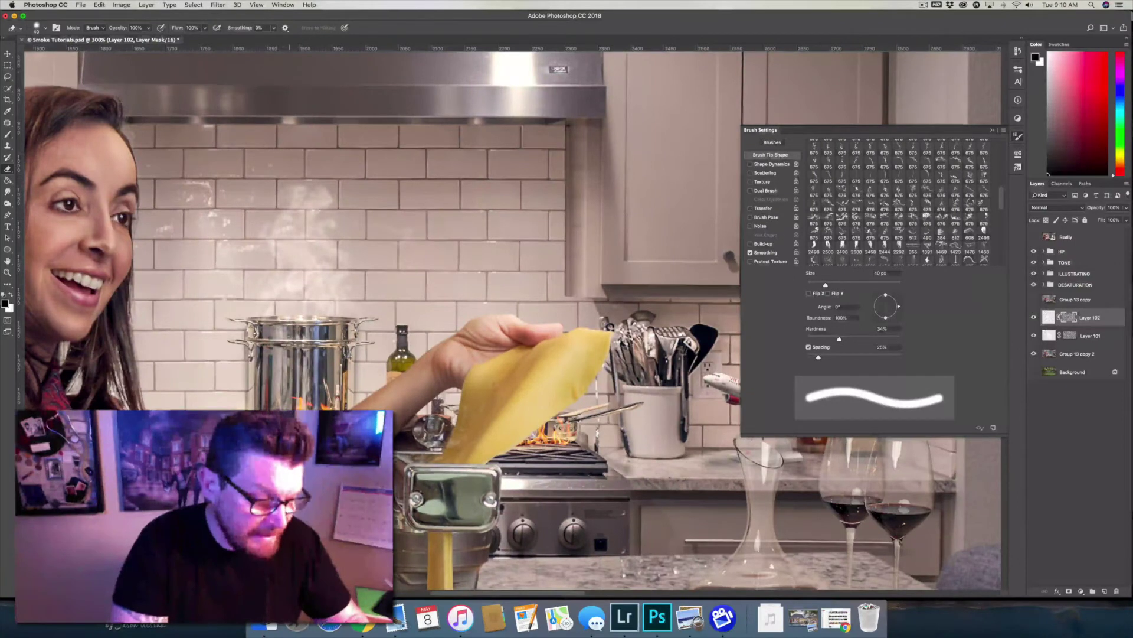
key(super+z)
click(219, 5)
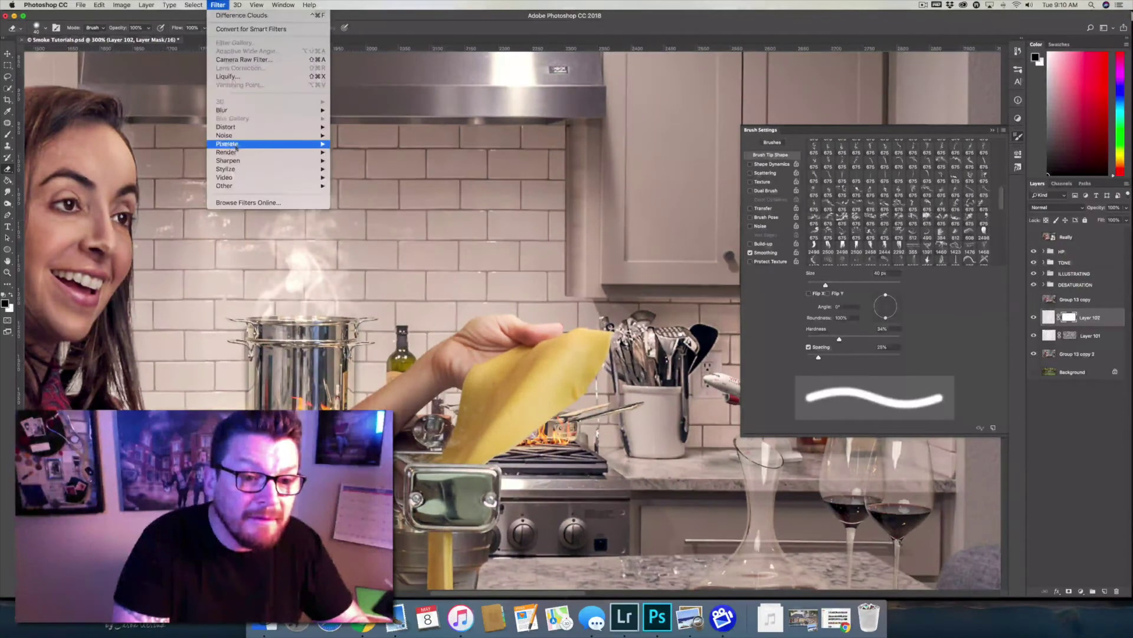
mouse_move(313, 152)
click(358, 183)
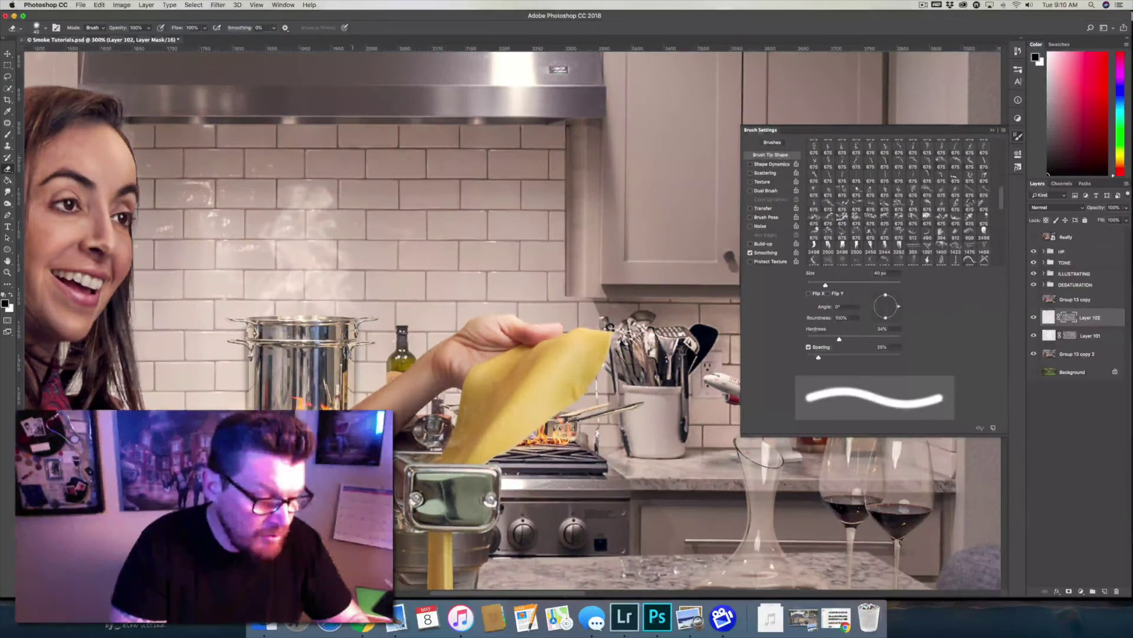
key(super+z)
click(218, 6)
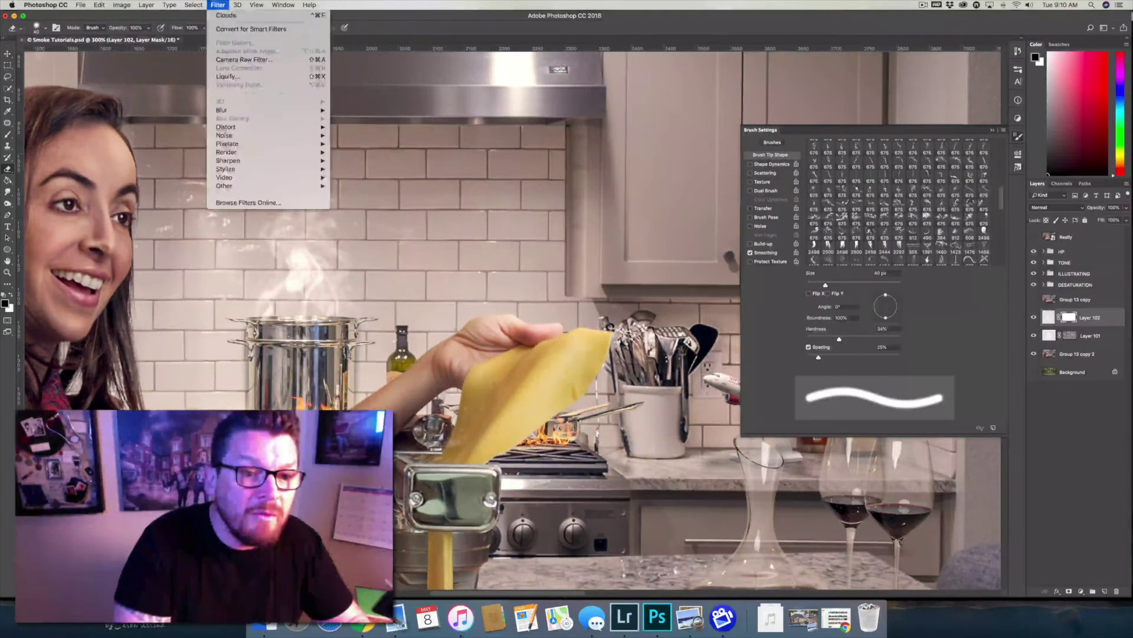
mouse_move(237, 156)
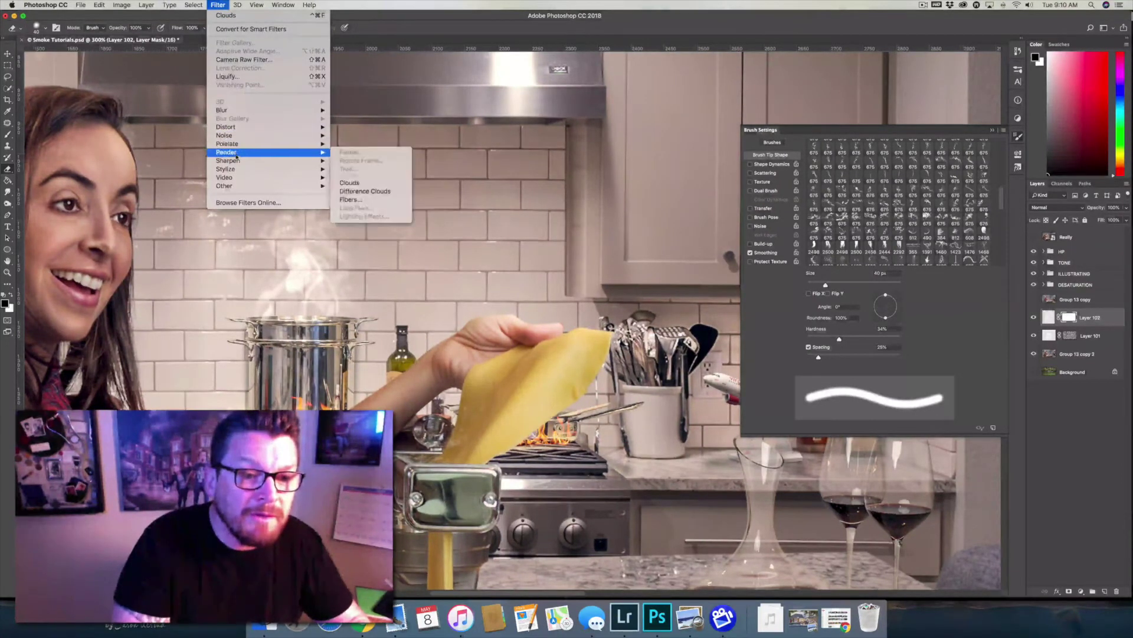
click(369, 192)
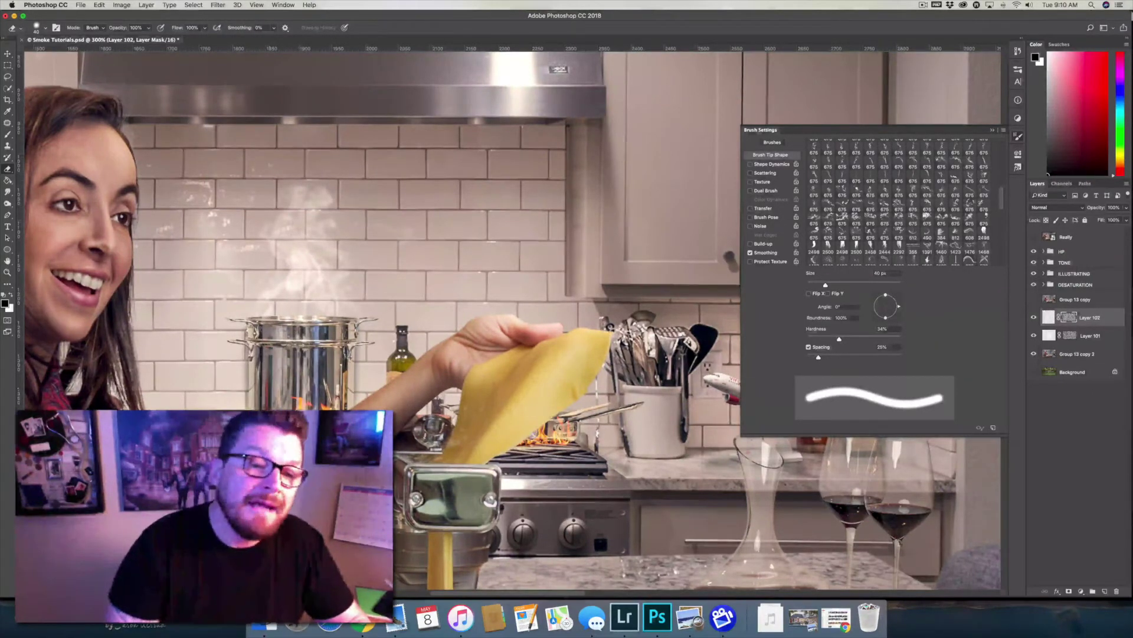
click(991, 131)
Add Layer 103 and stamp white smoke over the pasta sheet with a 331 px horizontally flipped smoke brush.
click(1105, 591)
key(x)
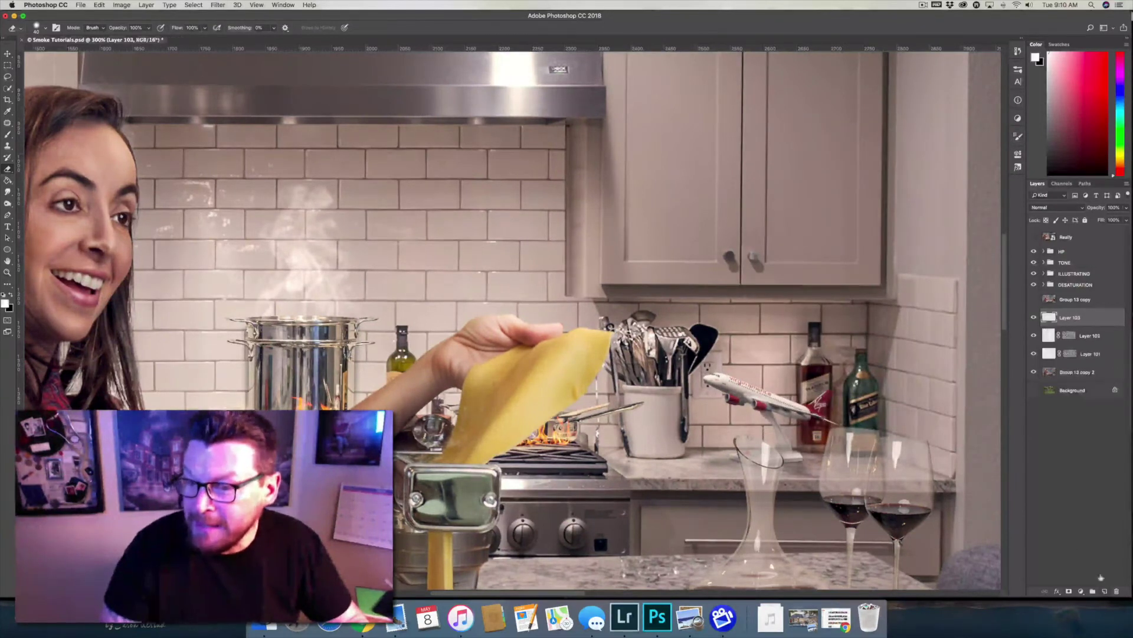
key(b)
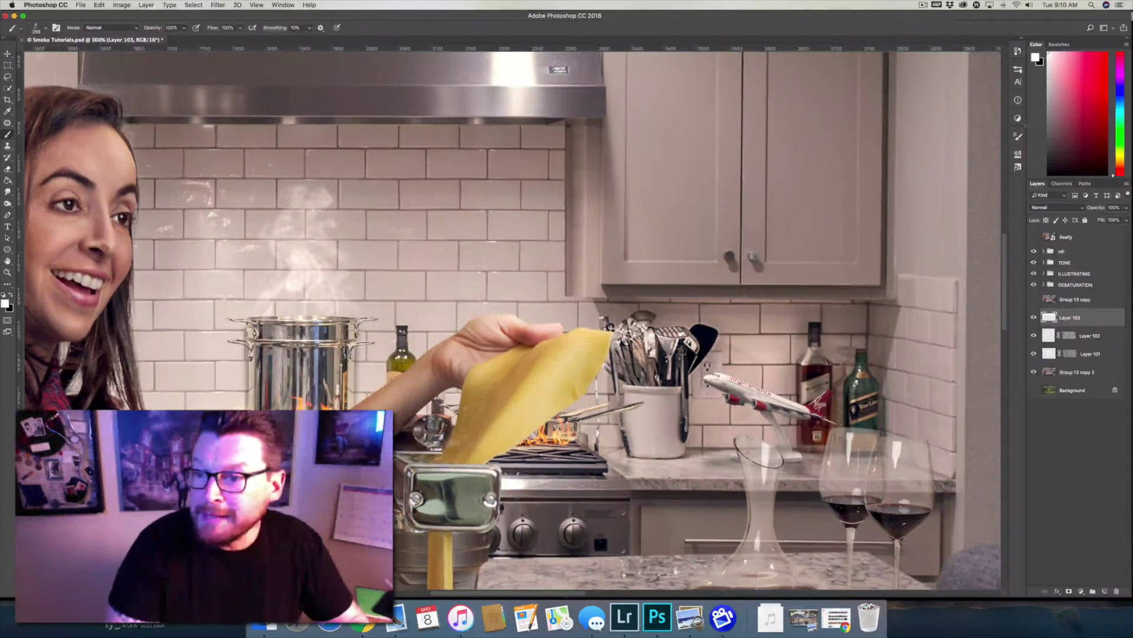
click(1017, 136)
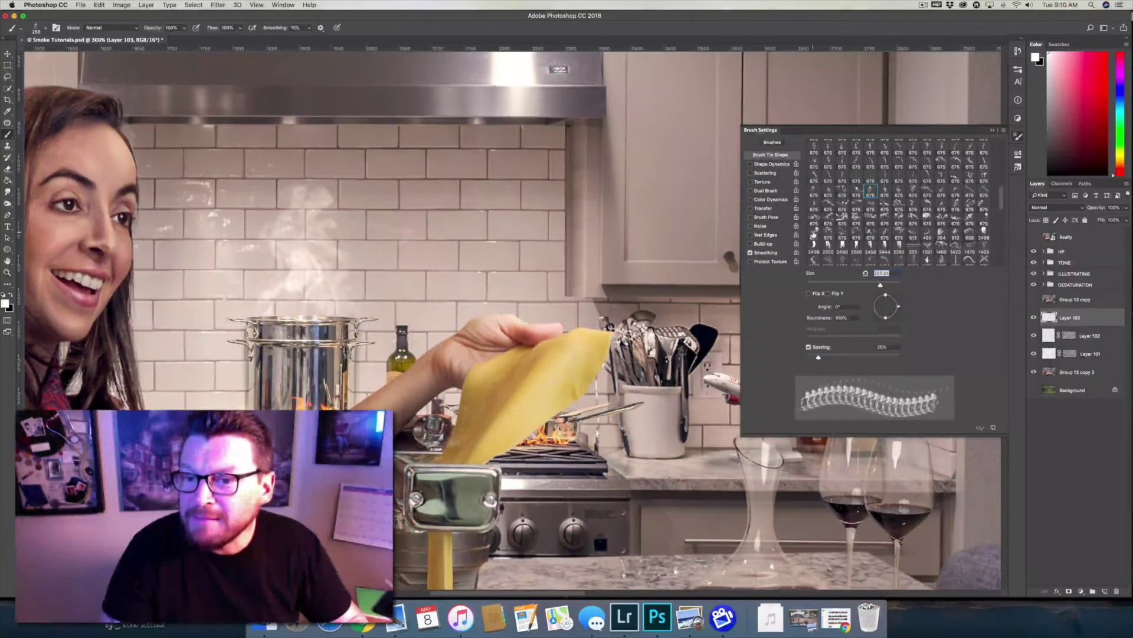
click(814, 192)
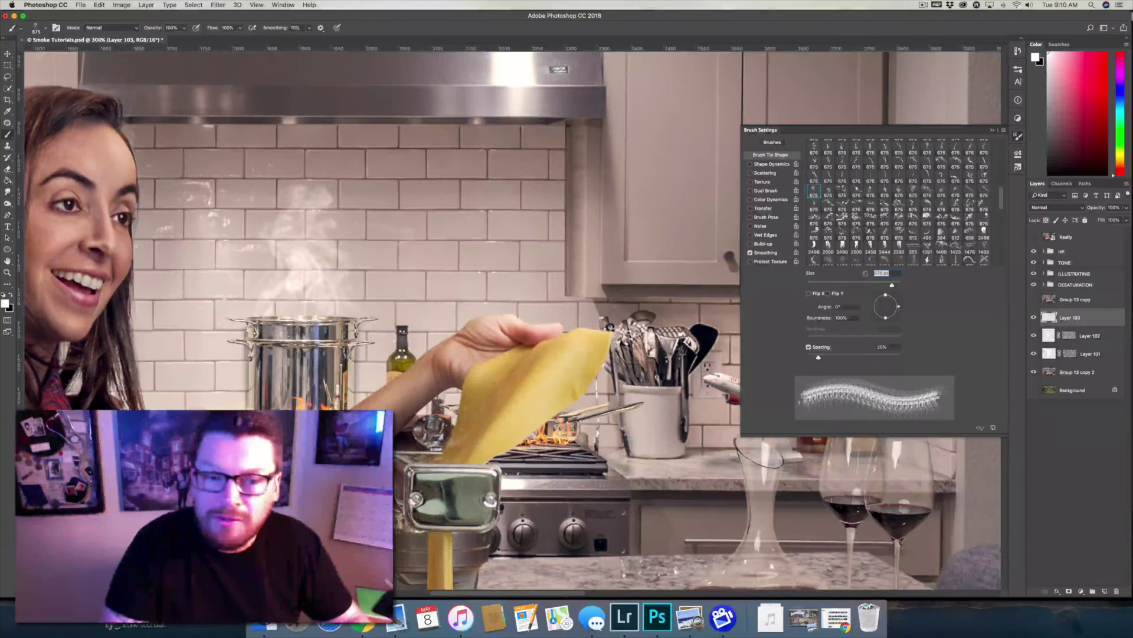
text(324)
key(Return)
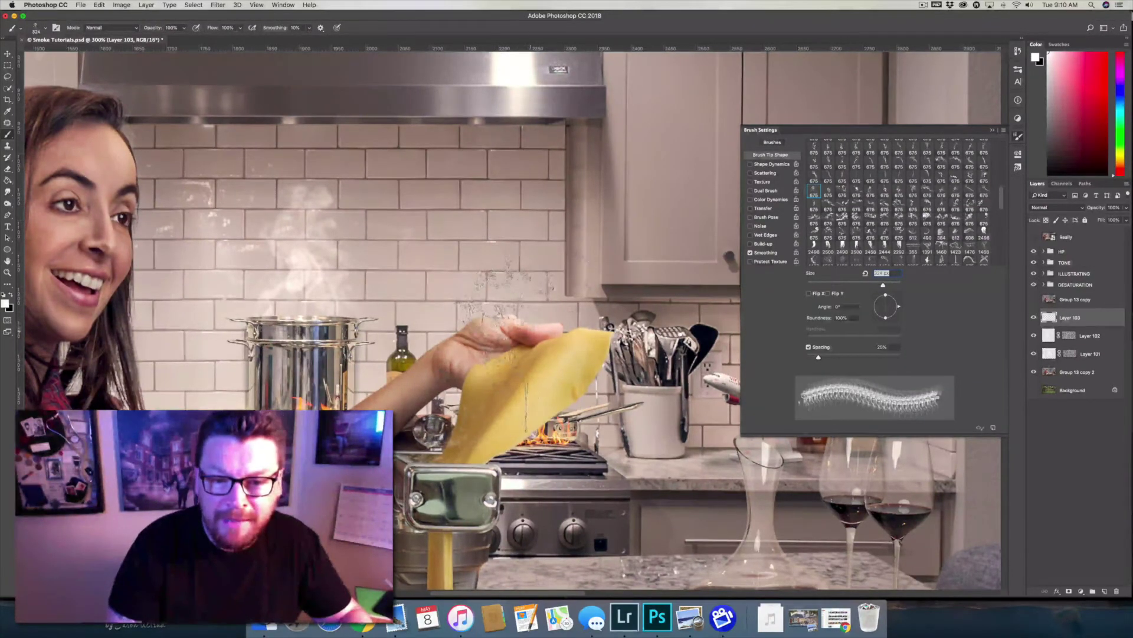
drag(507, 295, 517, 295)
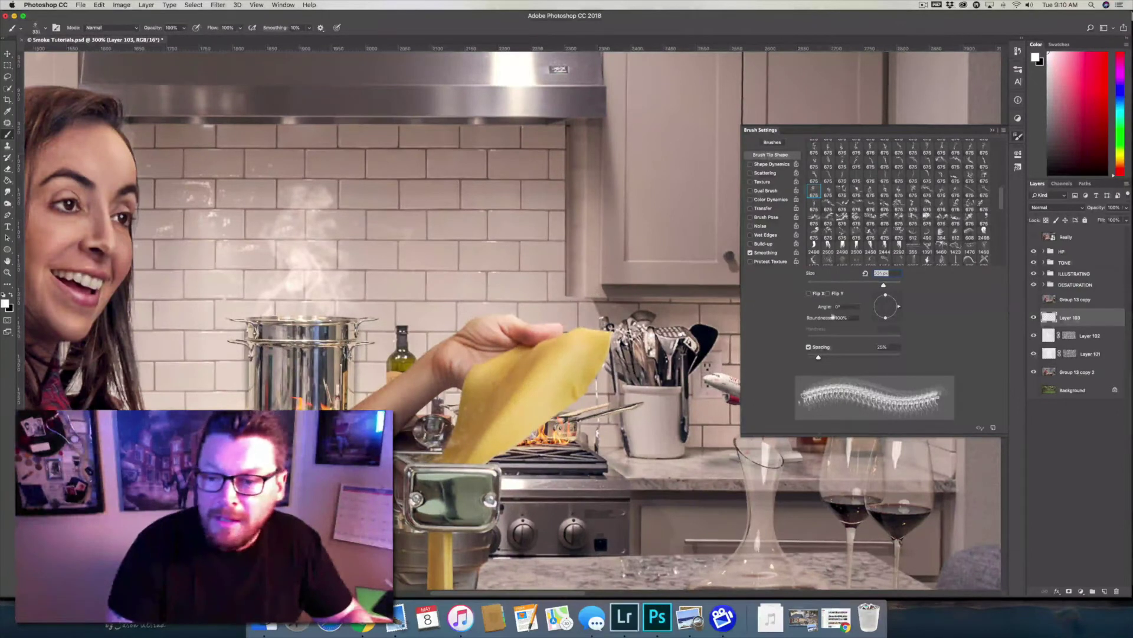
click(809, 293)
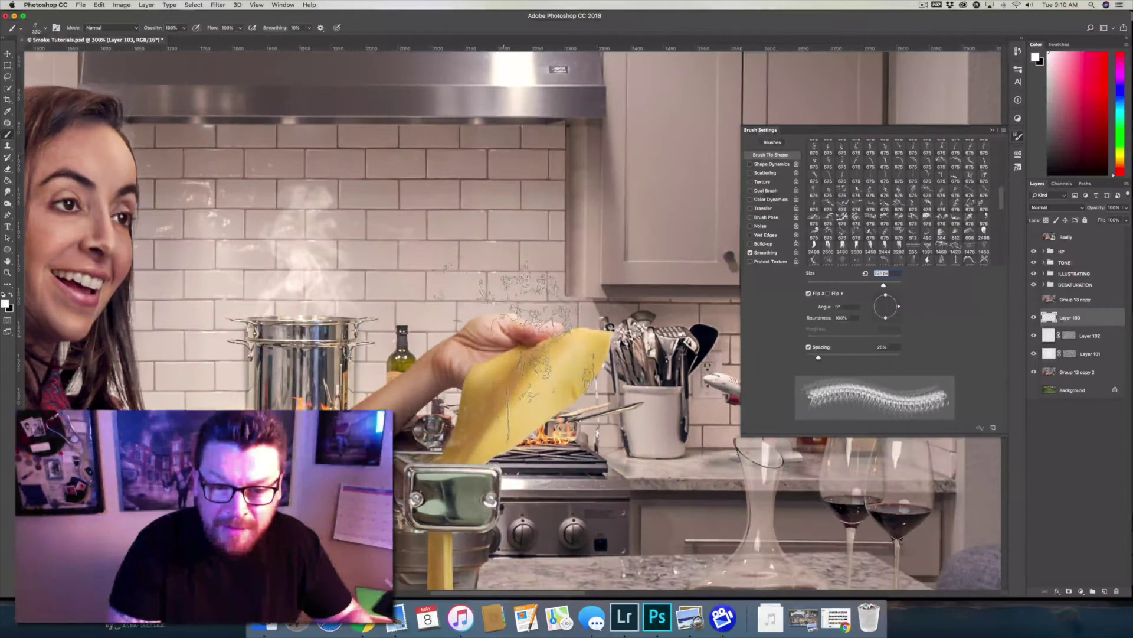
click(513, 331)
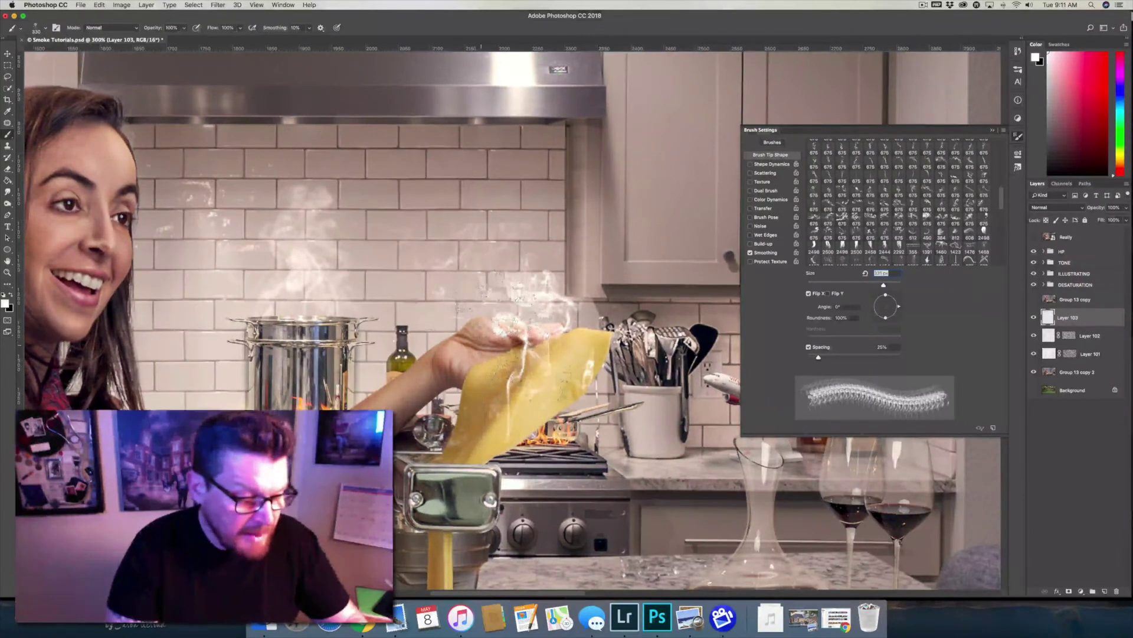
Set up a very soft eraser at 0% hardness, sized down to 66 px.
key(e)
drag(469, 211, 485, 200)
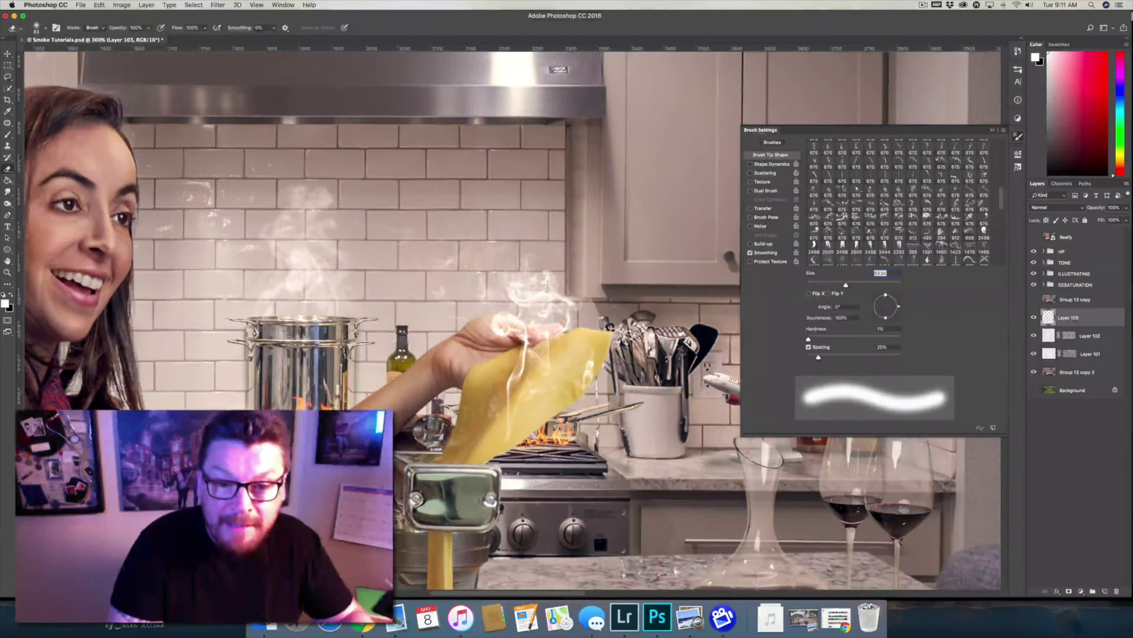
drag(493, 336, 484, 338)
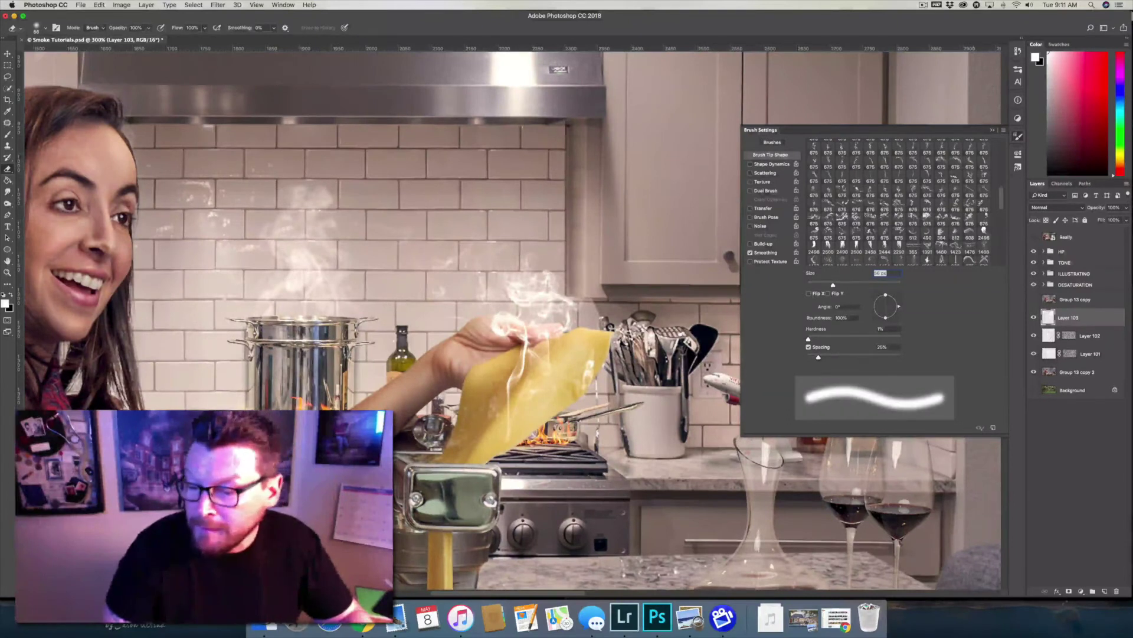
click(217, 5)
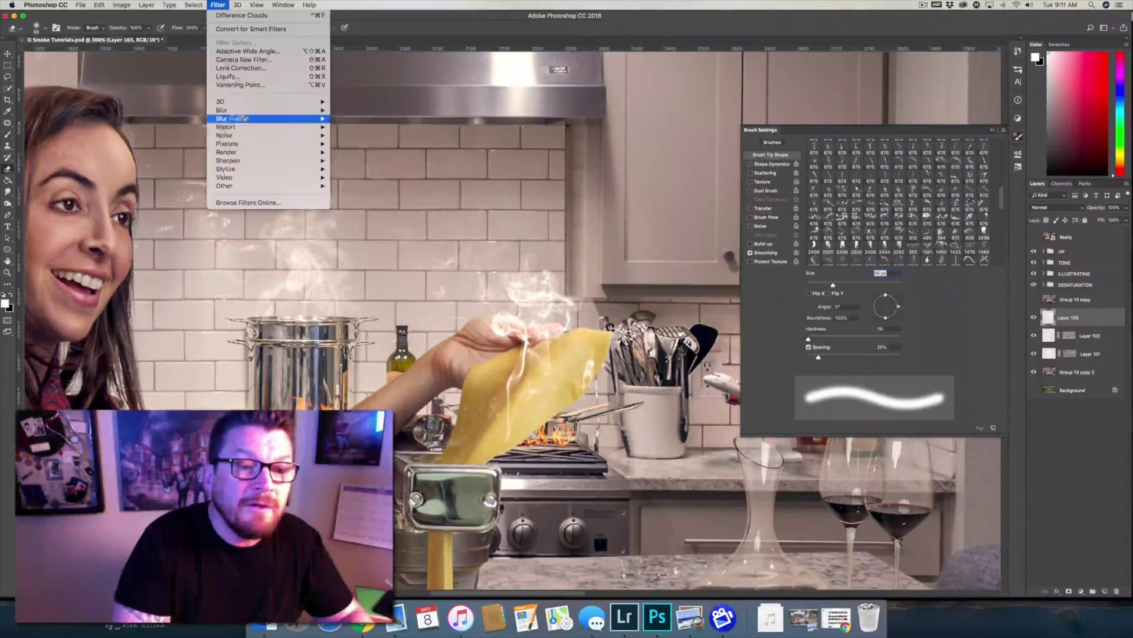
Soften the smoke over the pasta with a 1.8 pixel Gaussian Blur.
mouse_move(236, 110)
click(354, 144)
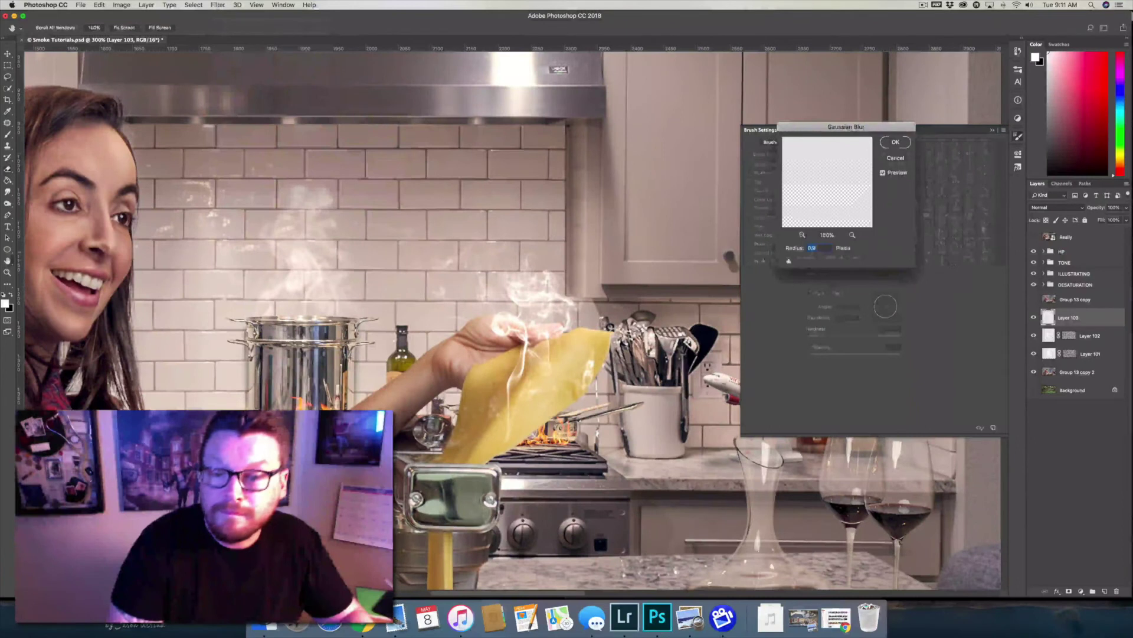
drag(789, 261, 793, 263)
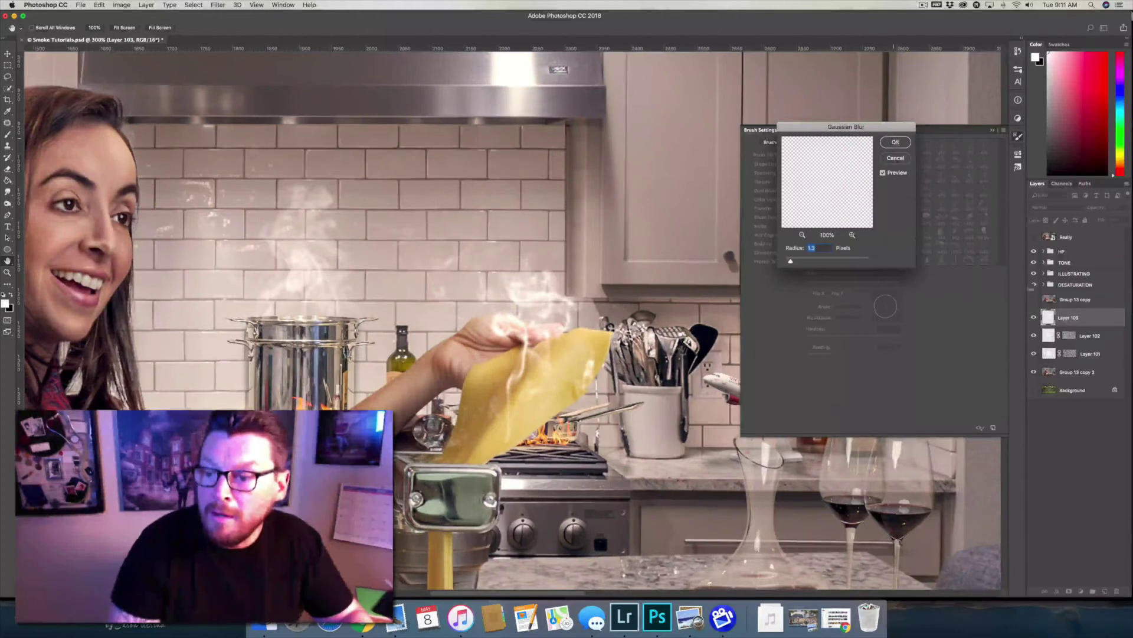
key(Return)
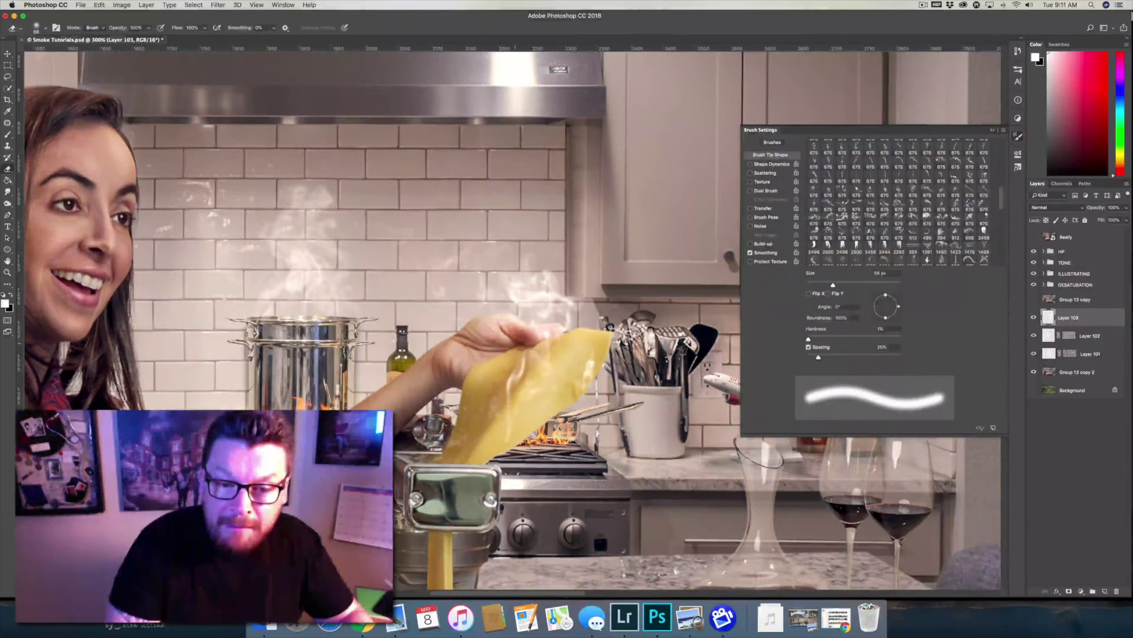
key(bracketleft)
key(bracketleft)
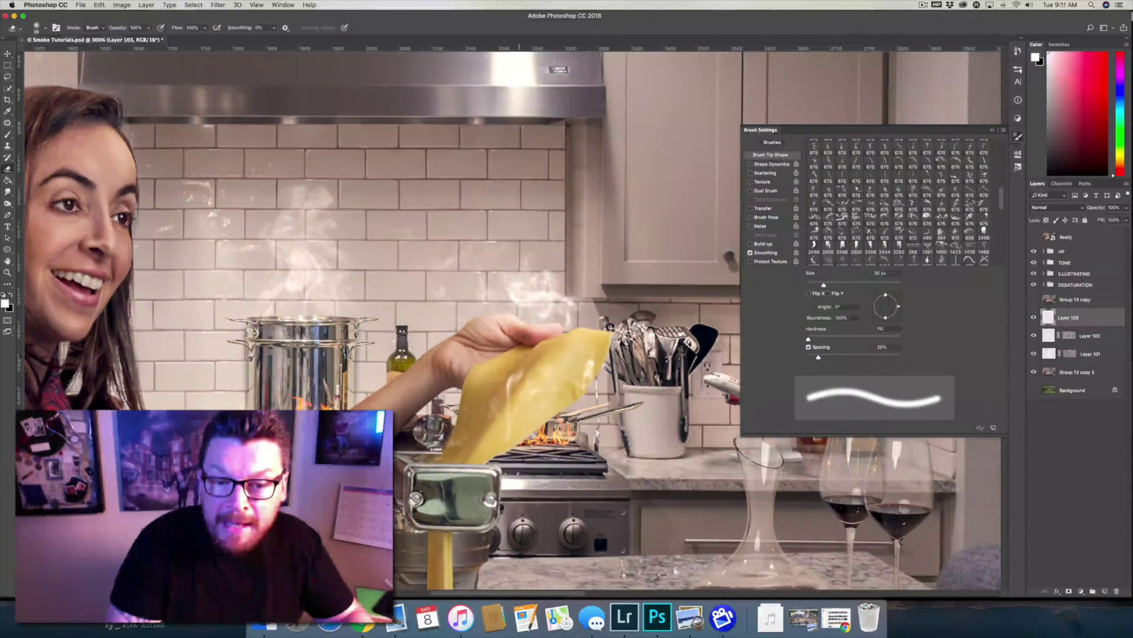
key(bracketright)
key(bracketright)
key(bracketright)
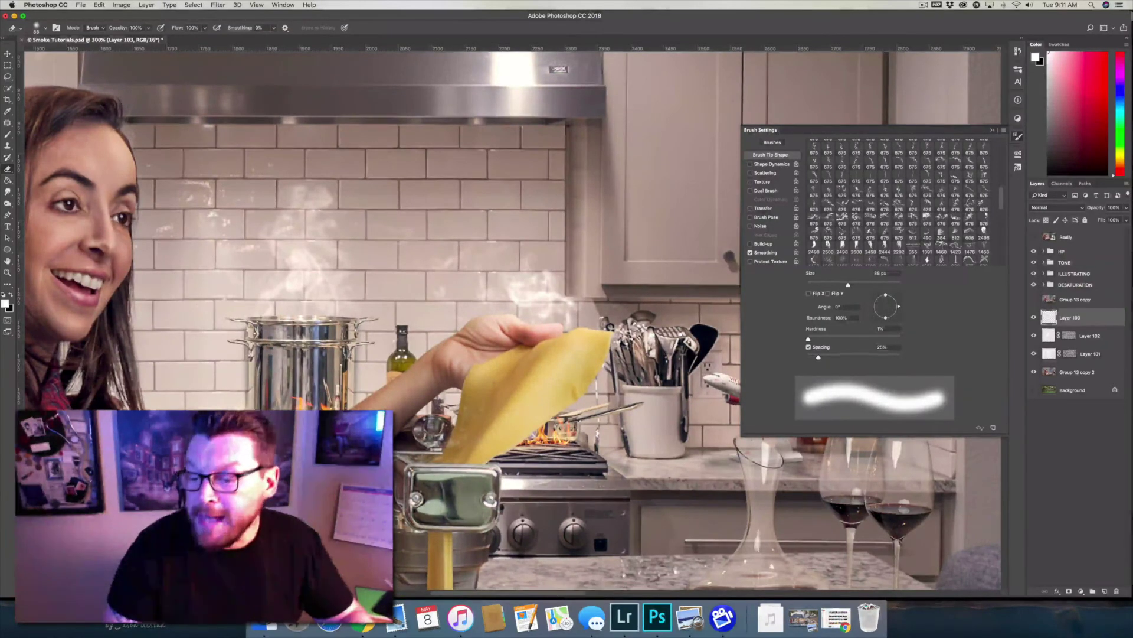
Add a layer mask to Layer 103 and fill it with rendered Clouds.
click(1069, 591)
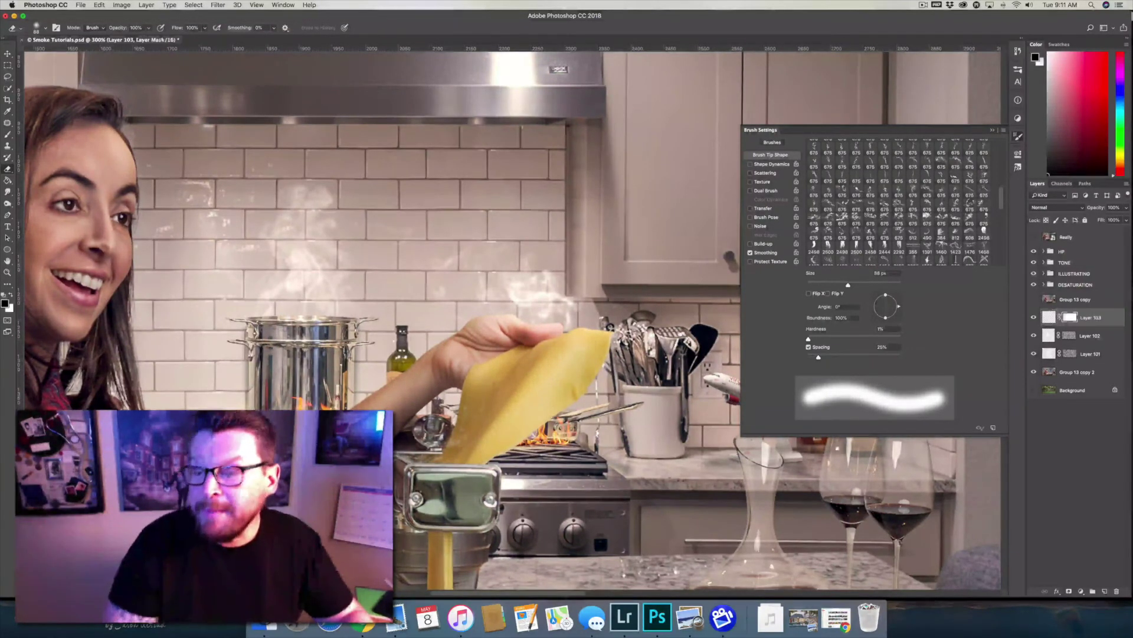
click(214, 5)
click(214, 5)
click(214, 5)
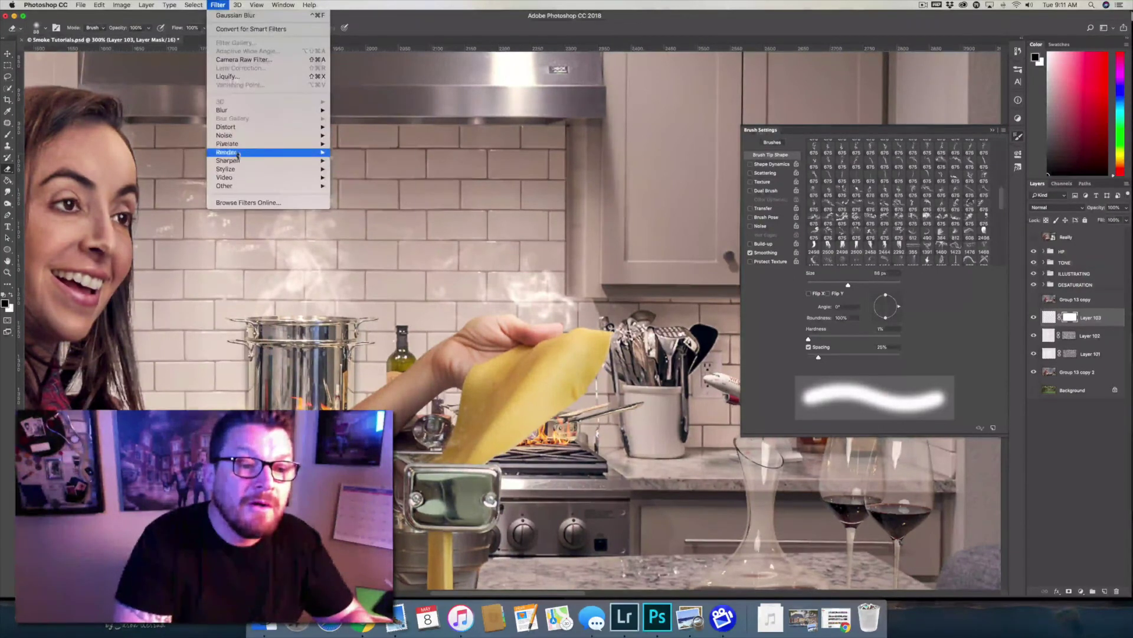
mouse_move(238, 155)
click(354, 184)
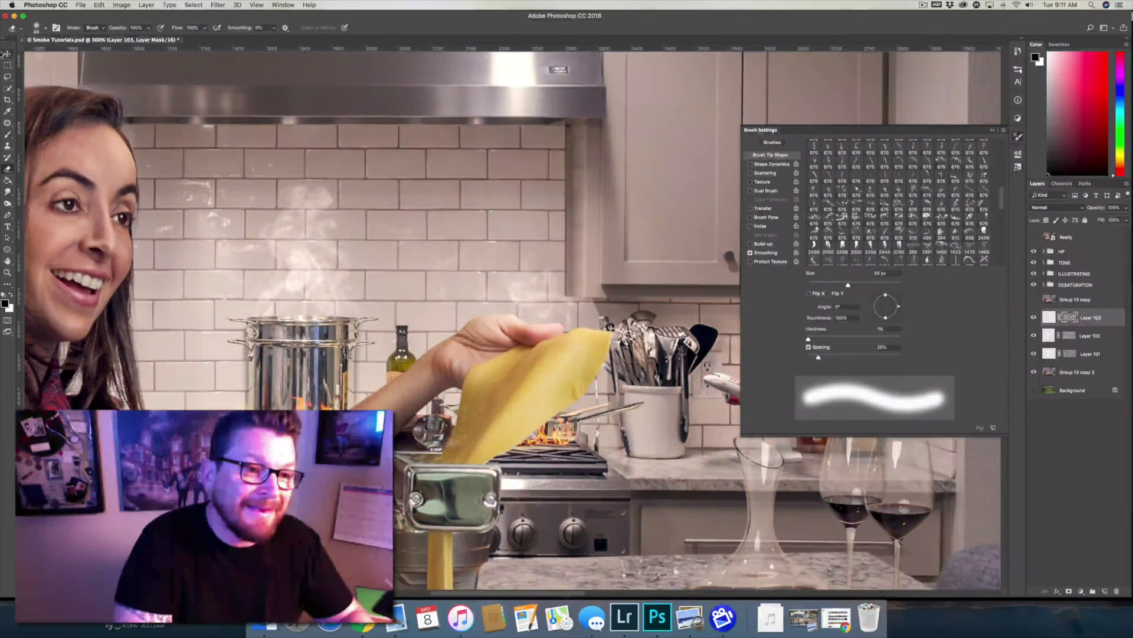
Zoom out to the whole kitchen, set Layer 102's opacity to 68%, then select Layer 101.
click(8, 54)
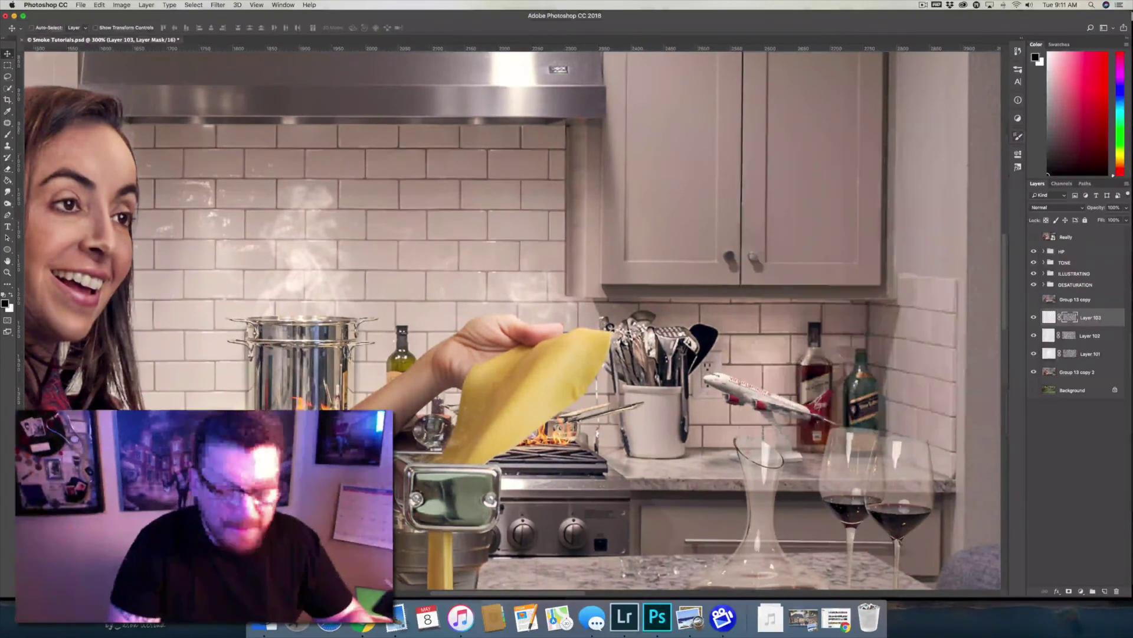
key(super+minus)
key(super+minus)
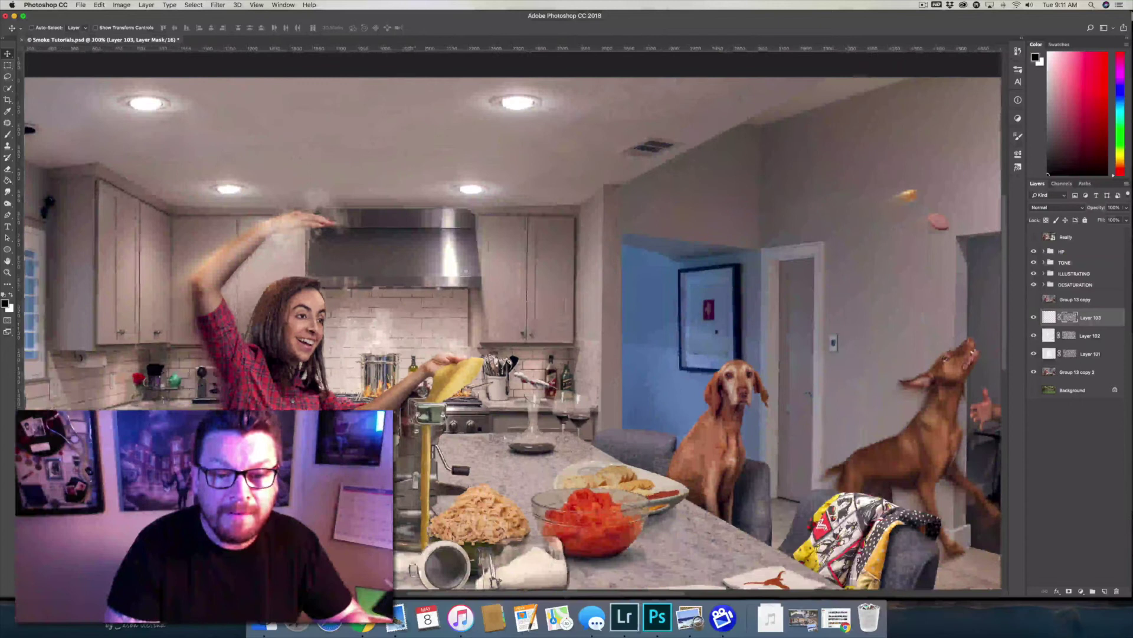
key(super+minus)
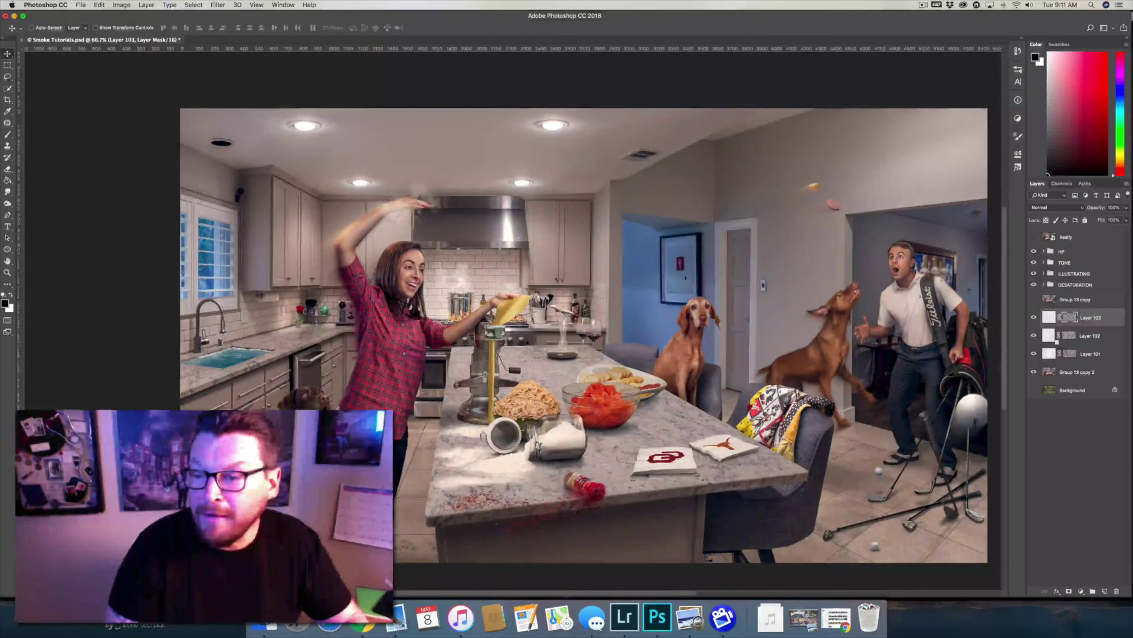
click(1100, 335)
key(x)
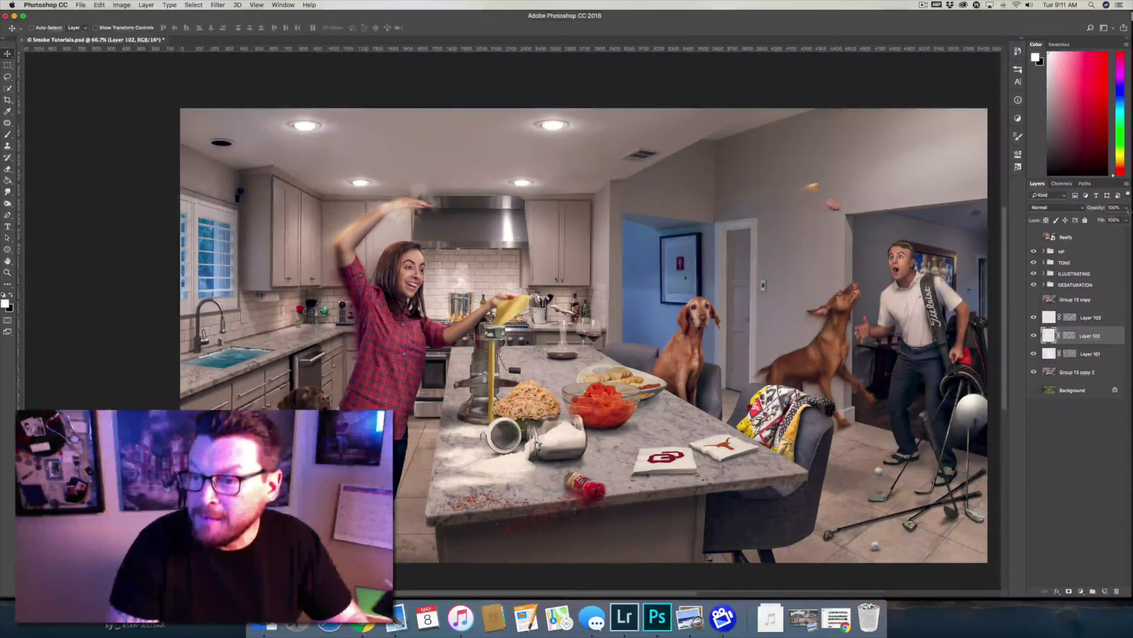
drag(1114, 218, 1111, 236)
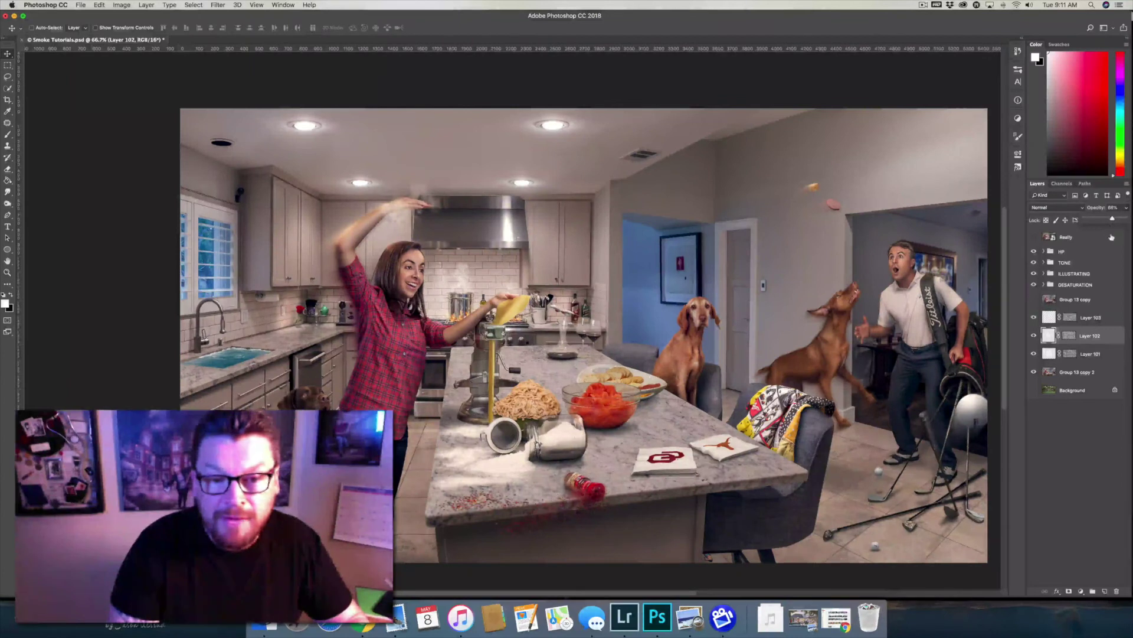
click(1102, 346)
click(1127, 211)
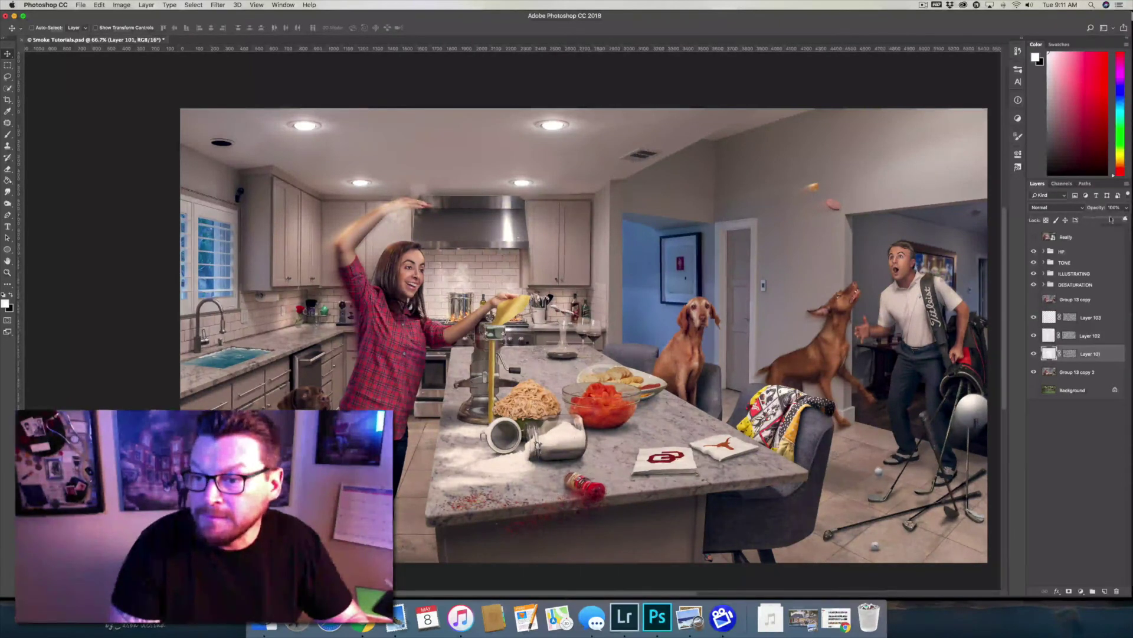